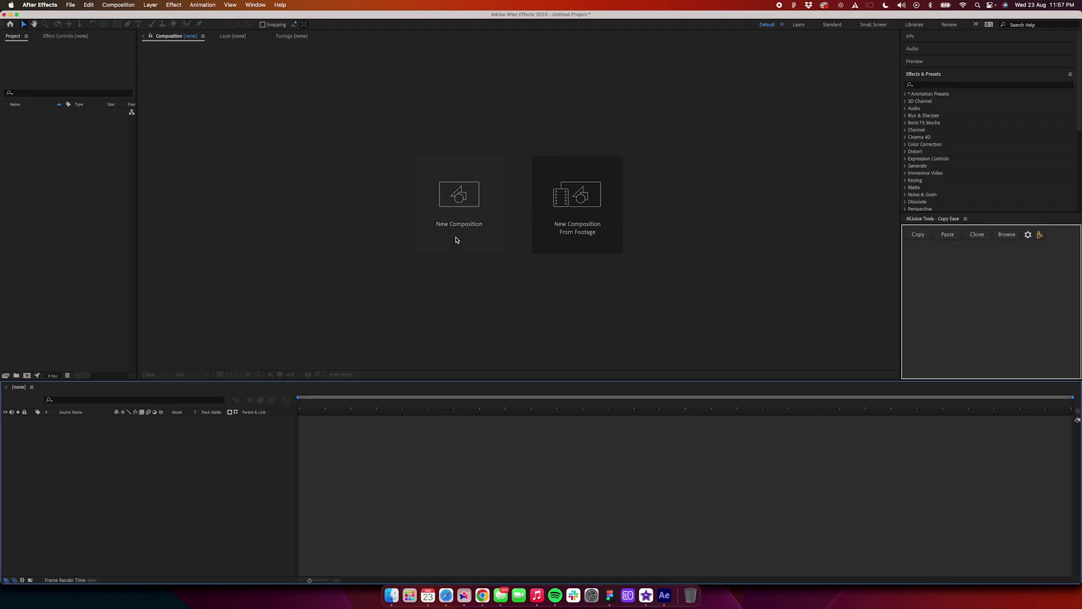
# Create a 1920×1080, 24 fps composition and add Slide 16_9 - 8.png as its first layer
pyautogui.click(458, 241)
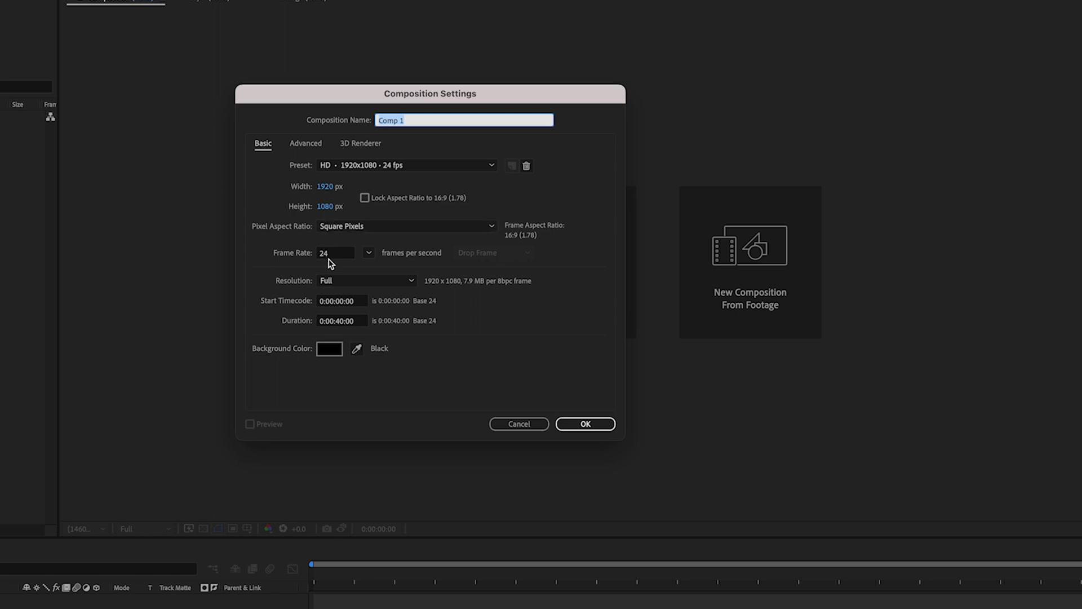
pyautogui.click(586, 423)
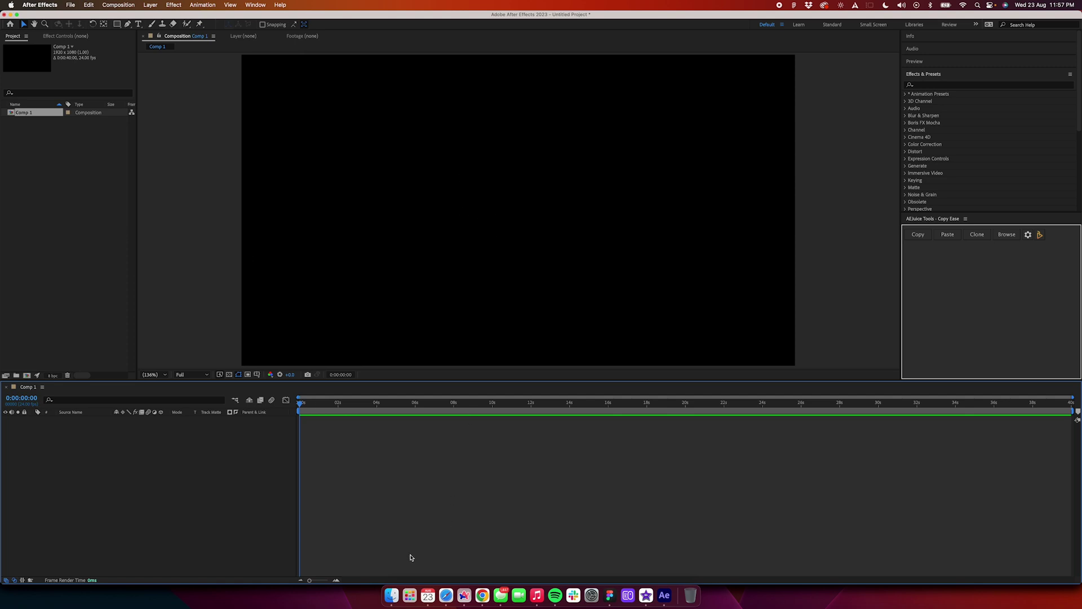
pyautogui.click(391, 595)
pyautogui.moveTo(710, 207); pyautogui.dragTo(85, 220)
pyautogui.moveTo(54, 121); pyautogui.dragTo(153, 466)
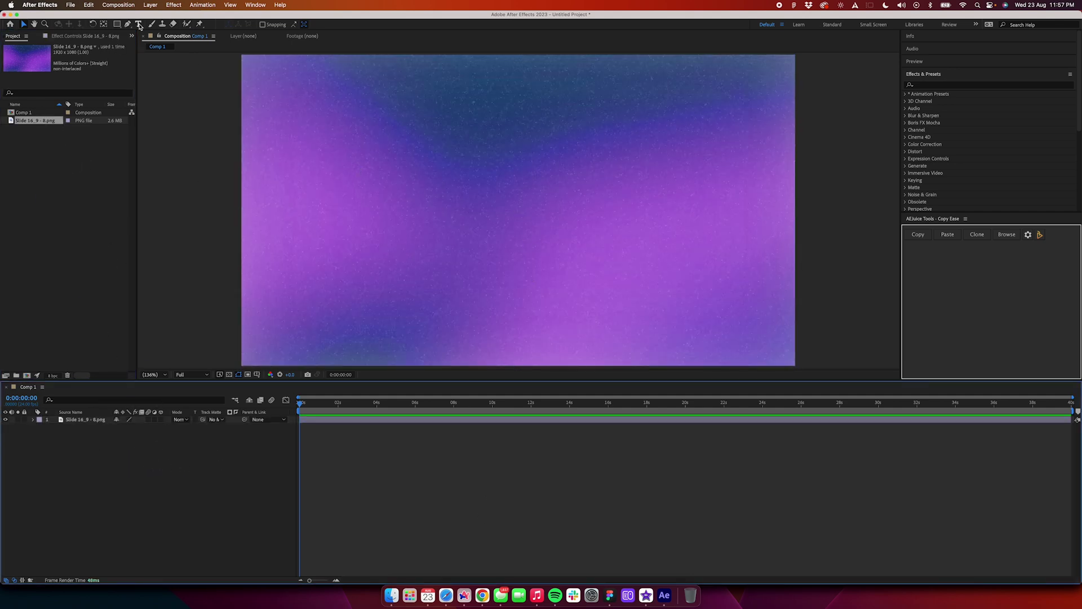
# Add a text layer reading ROLLING to the composition
pyautogui.click(139, 26)
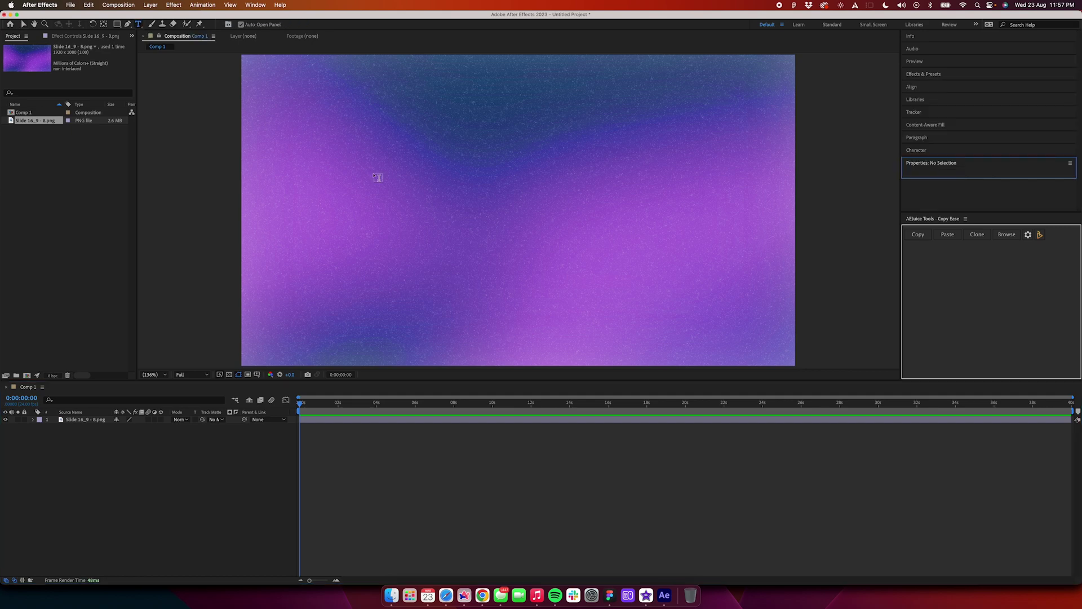
pyautogui.click(362, 184)
pyautogui.write('ROLLING')
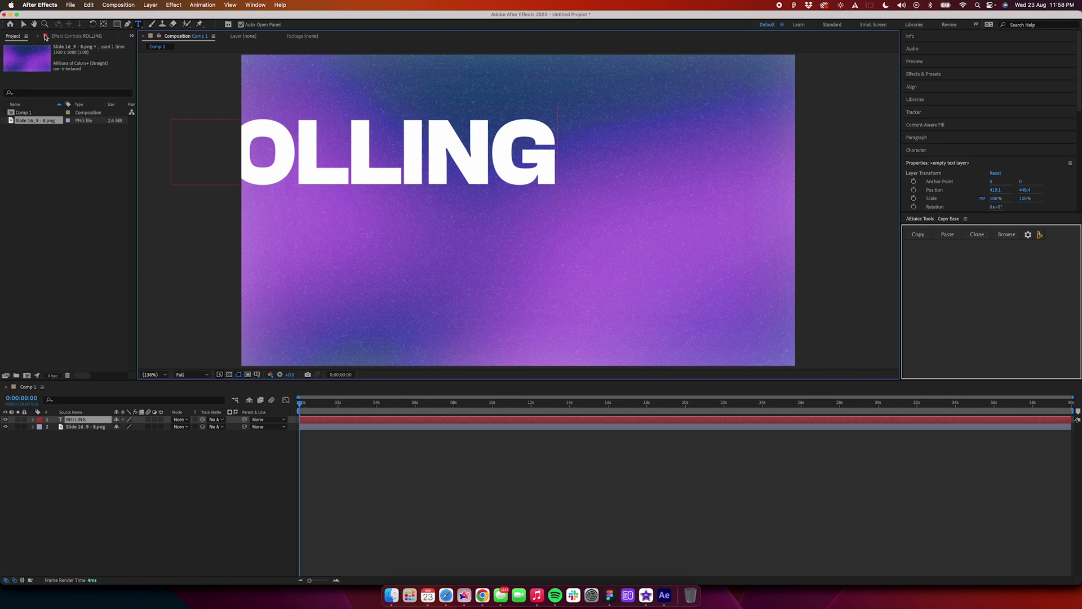
pyautogui.click(23, 25)
# Centre ROLLING horizontally and vertically in the composition
pyautogui.click(973, 89)
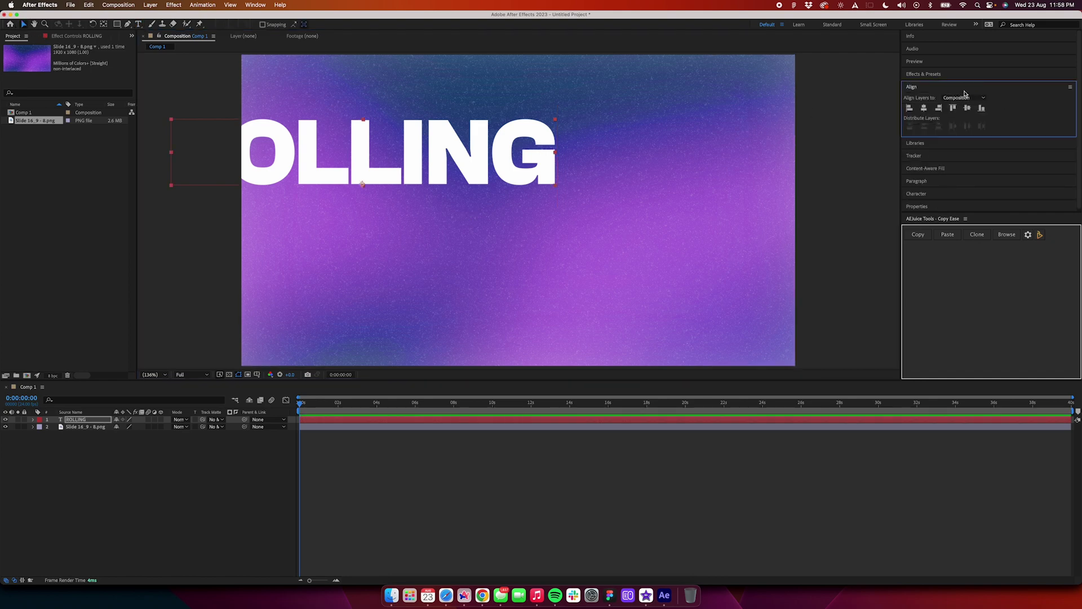
pyautogui.click(925, 108)
pyautogui.click(967, 108)
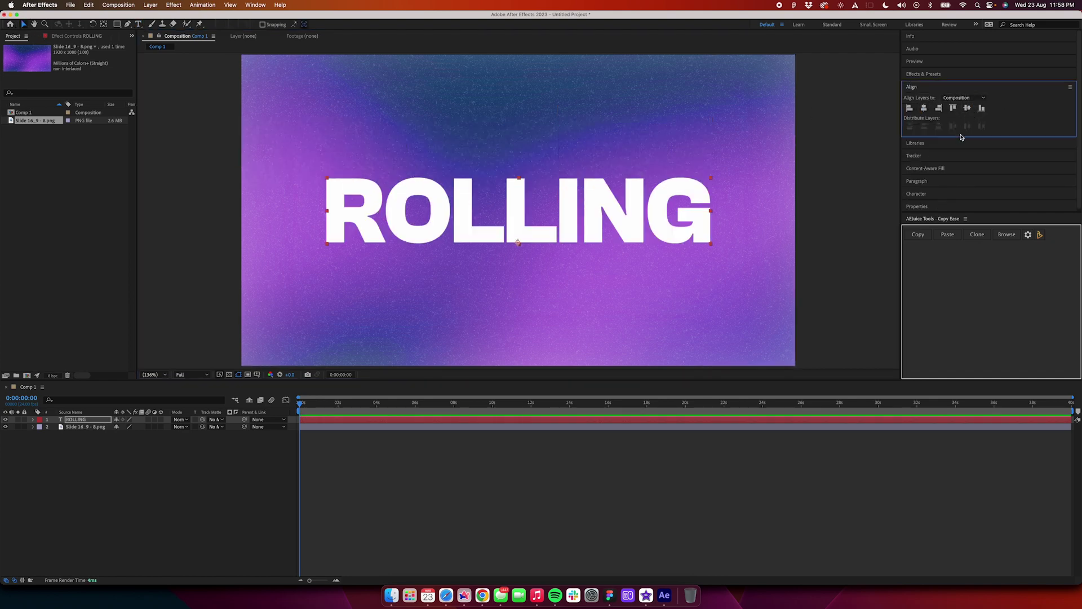
pyautogui.click(916, 194)
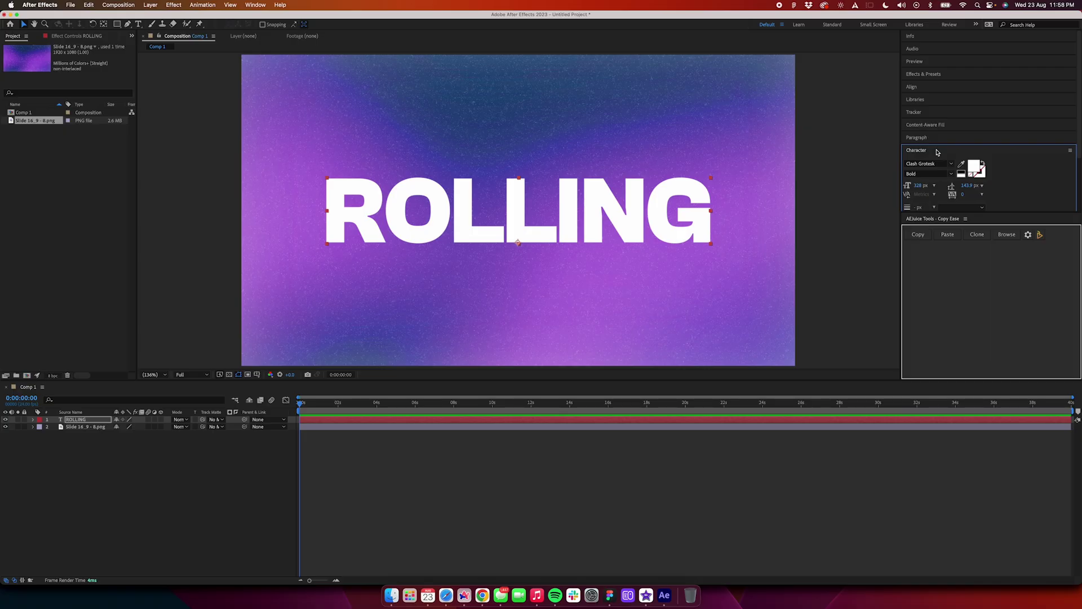
# Pre-compose the ROLLING layer into ROLLING Comp 1 and open that precomp
pyautogui.rightClick(73, 417)
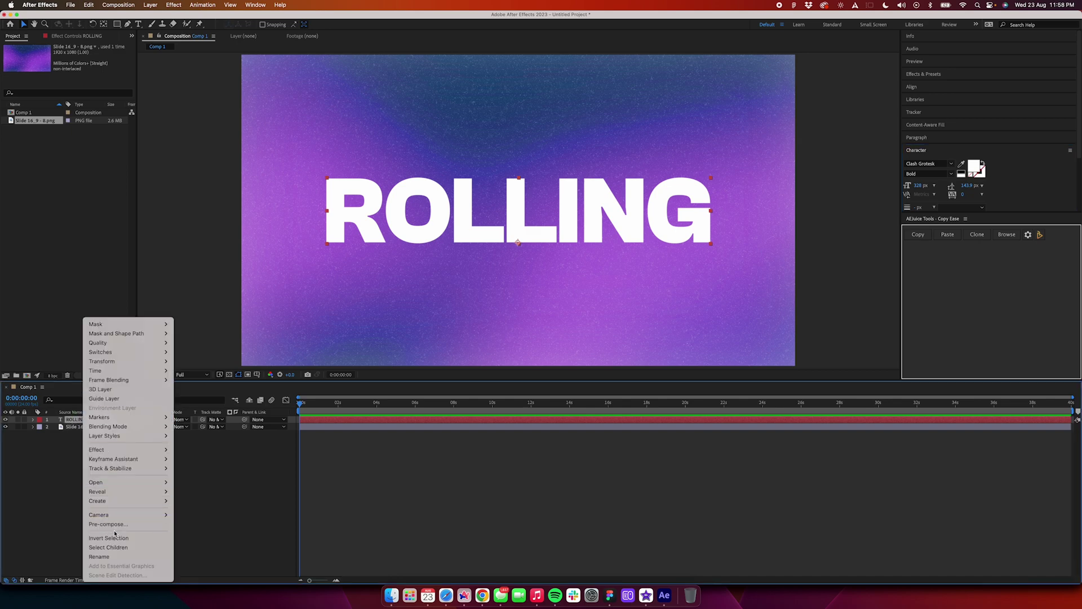
pyautogui.click(242, 426)
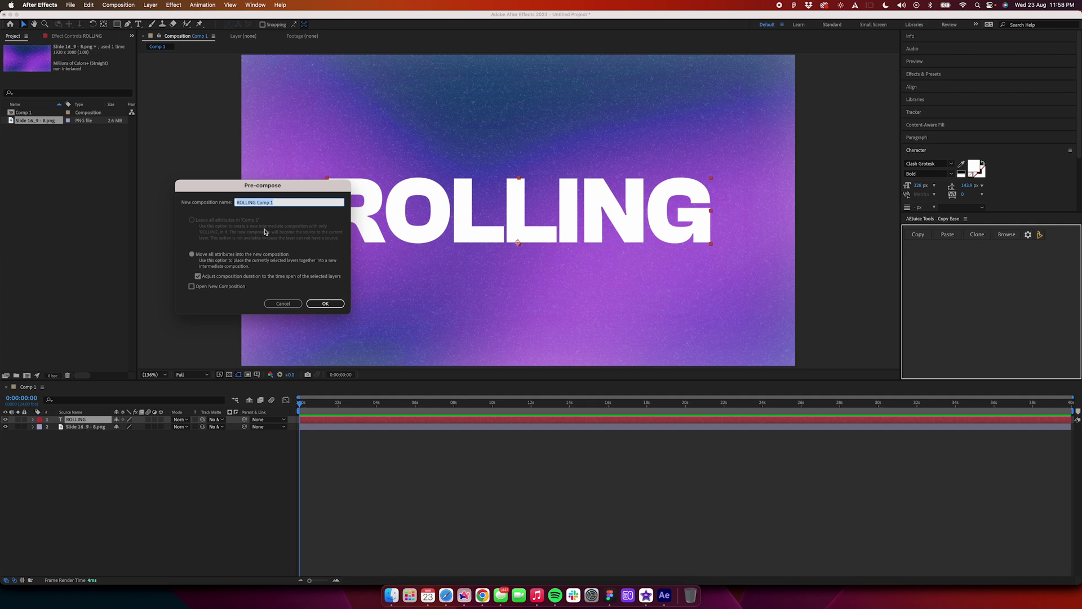
pyautogui.click(325, 303)
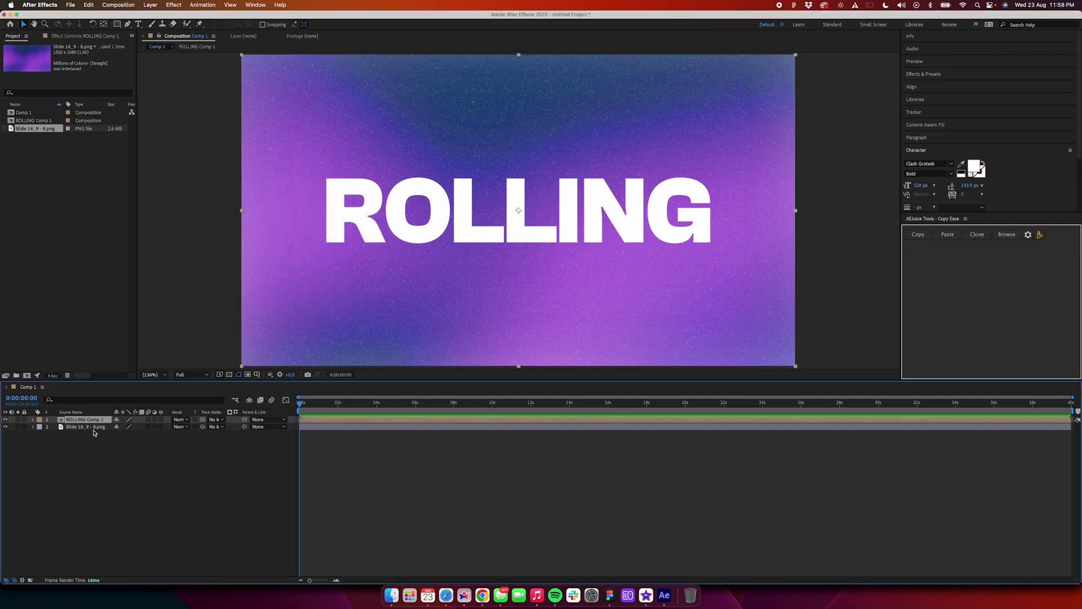
pyautogui.doubleClick(93, 420)
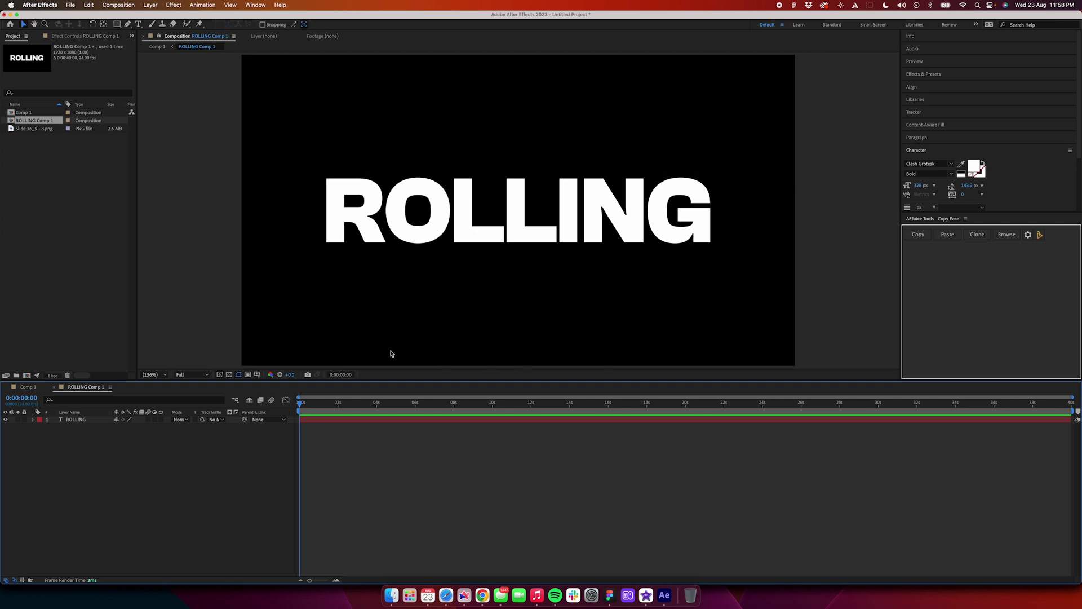
# Review ROLLING Comp 1's composition settings without changes, then select the text layer
pyautogui.rightClick(90, 393)
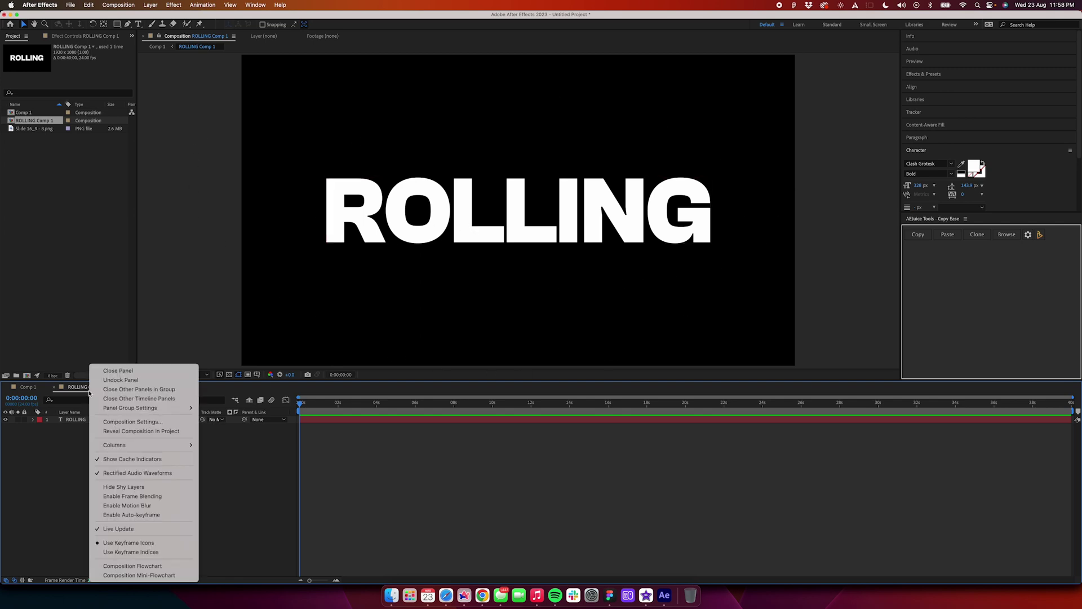
pyautogui.click(126, 422)
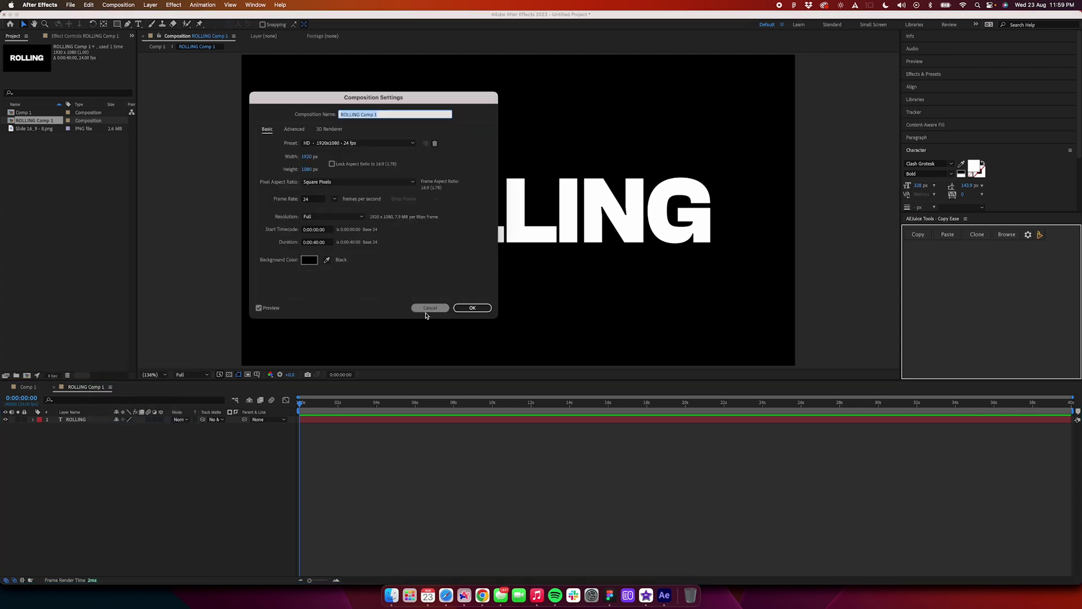
pyautogui.click(473, 308)
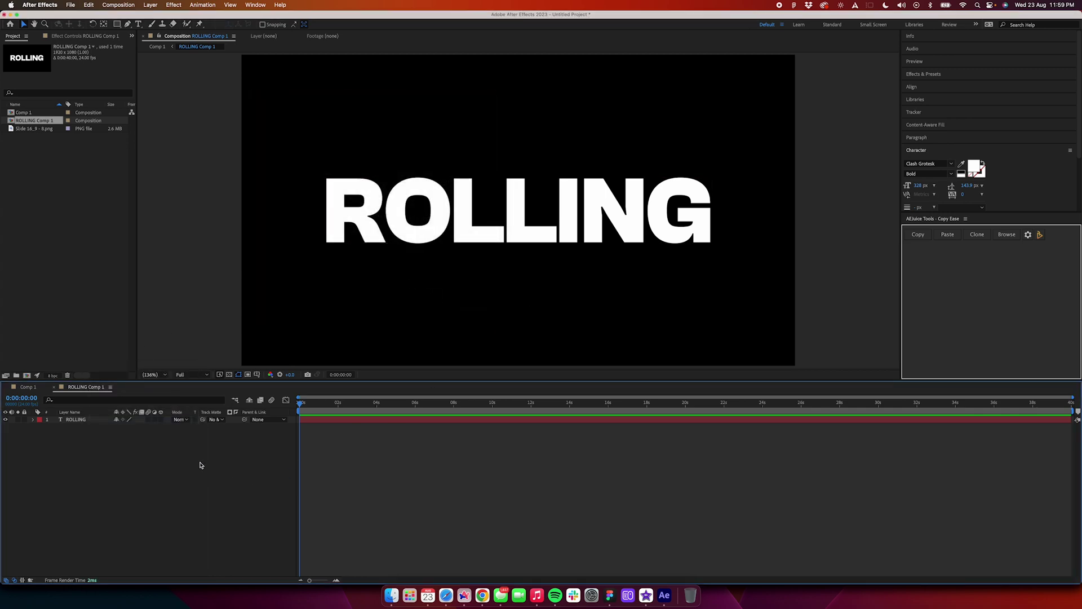
pyautogui.click(93, 422)
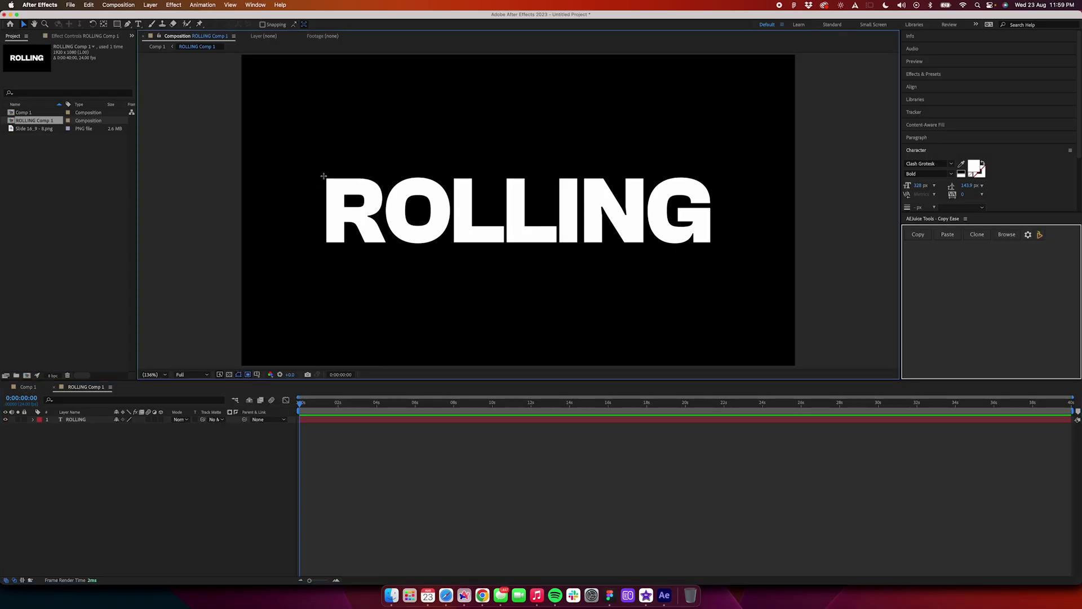
# Crop ROLLING Comp 1 to a region of interest drawn tightly around the word (1354×242)
pyautogui.moveTo(323, 176); pyautogui.dragTo(715, 246)
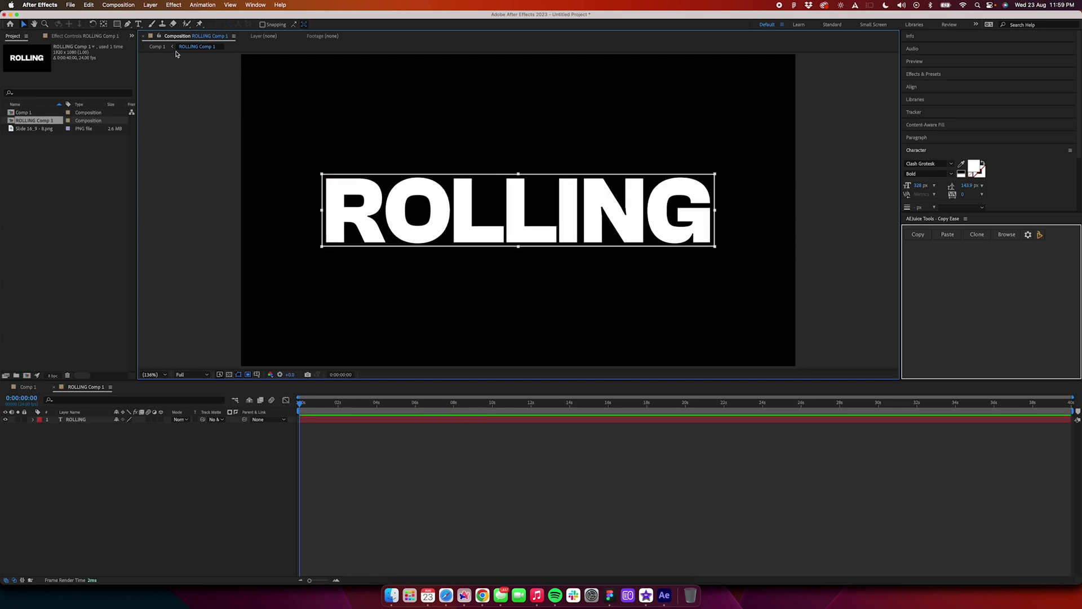
pyautogui.click(123, 8)
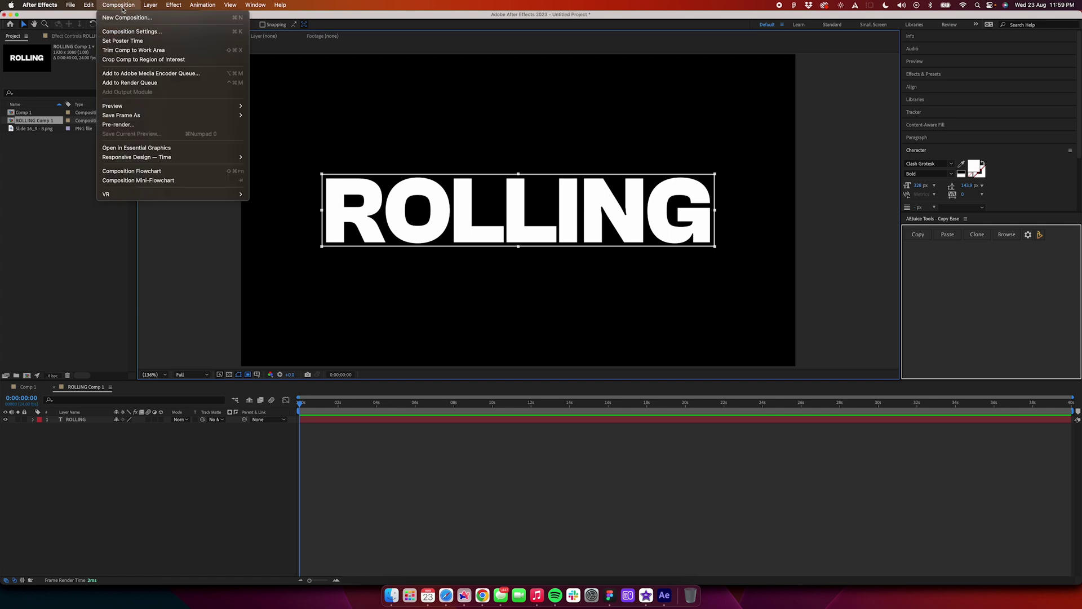
pyautogui.click(139, 60)
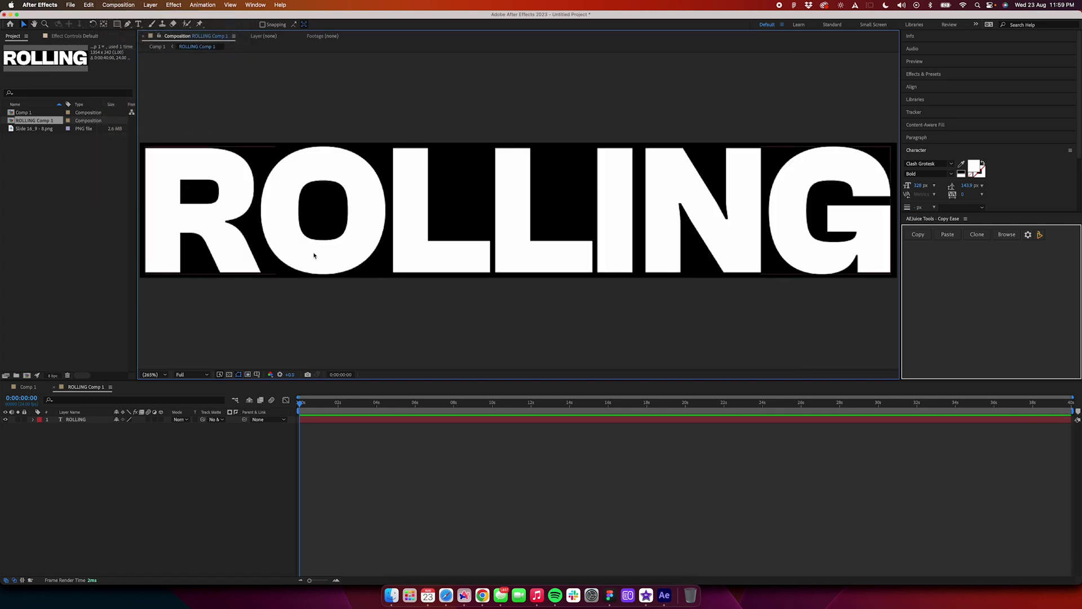
# Back in Comp 1, duplicate the ROLLING Comp 1 layer into seven copies
pyautogui.click(28, 388)
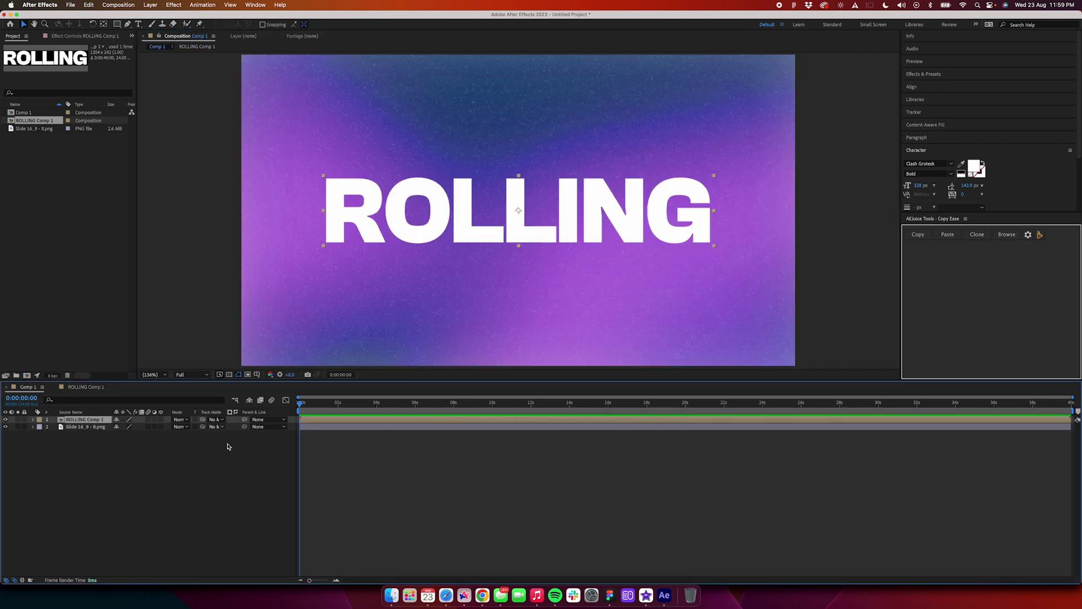
pyautogui.click(87, 421)
pyautogui.press('super+d')
pyautogui.press('super+d')
pyautogui.press('super+d')
pyautogui.press('super+d')
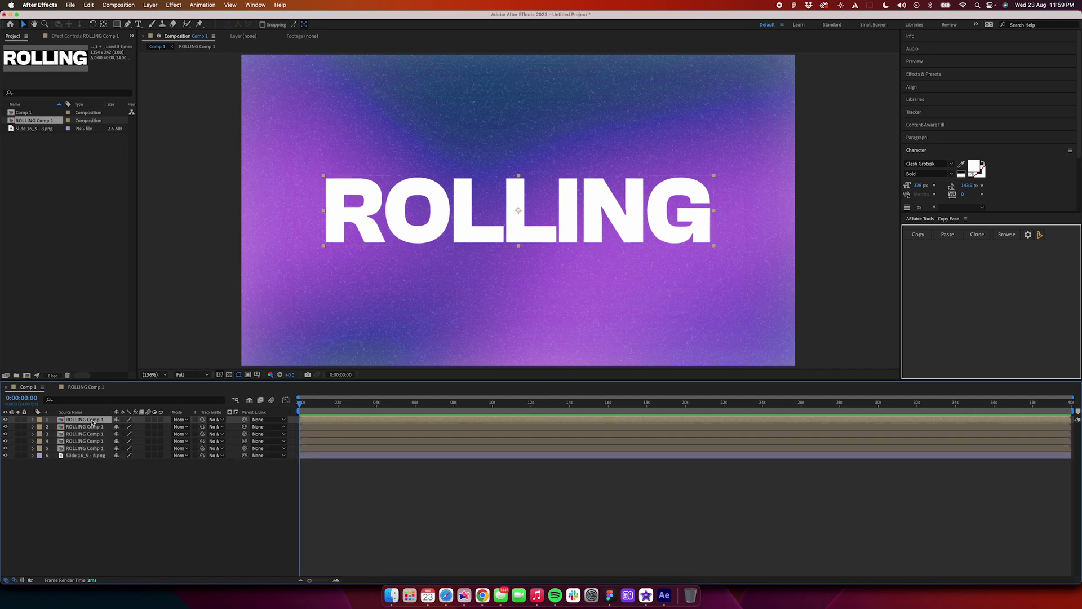
pyautogui.press('super+d')
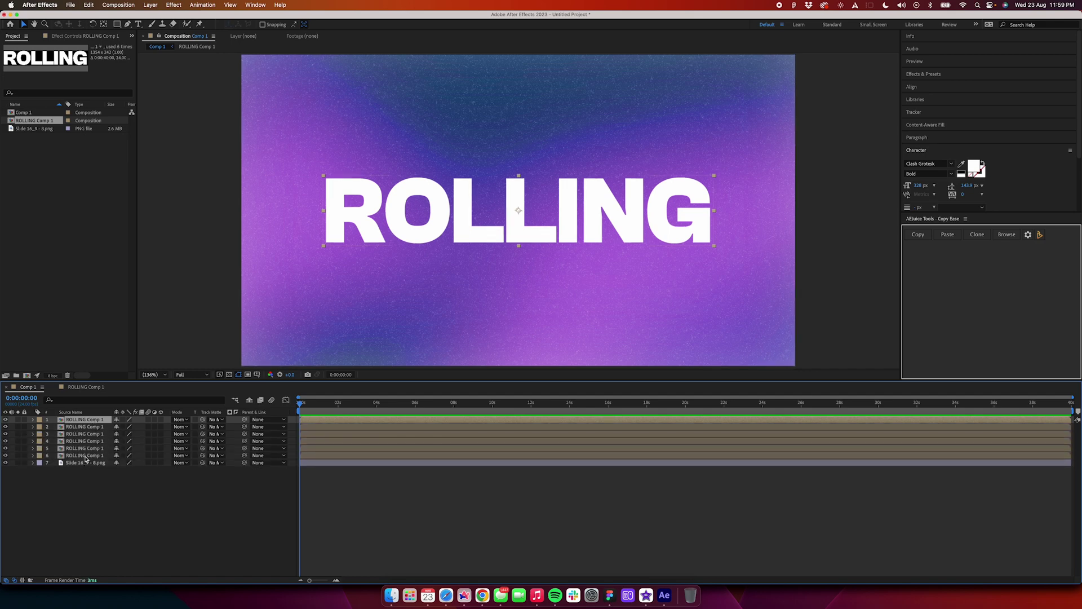
pyautogui.press('super+d')
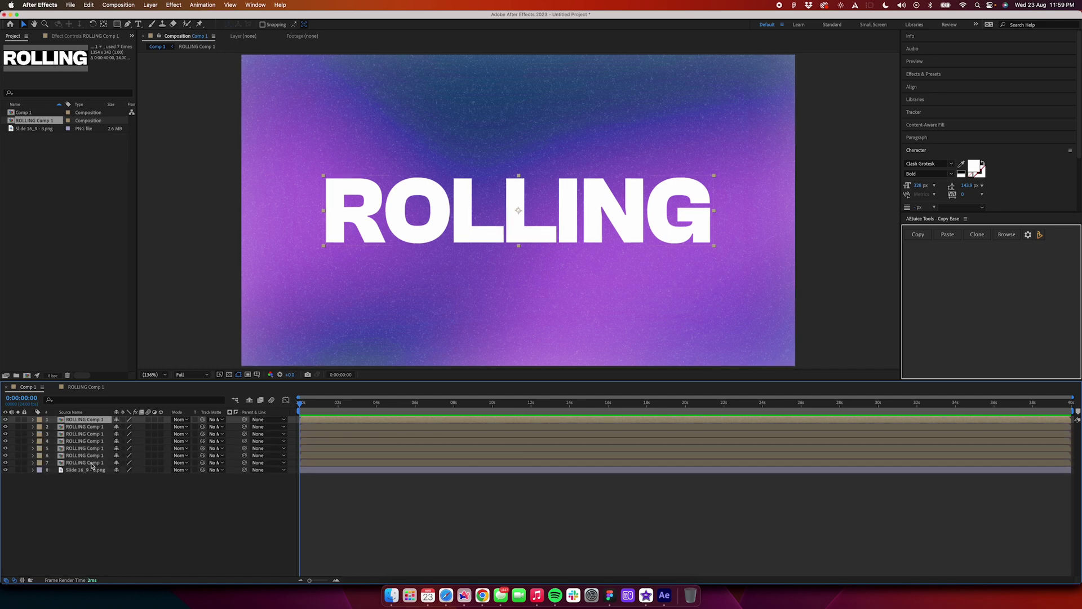
# Rename the copies from the bottom up as r, o, l, l, i and n
pyautogui.click(97, 464)
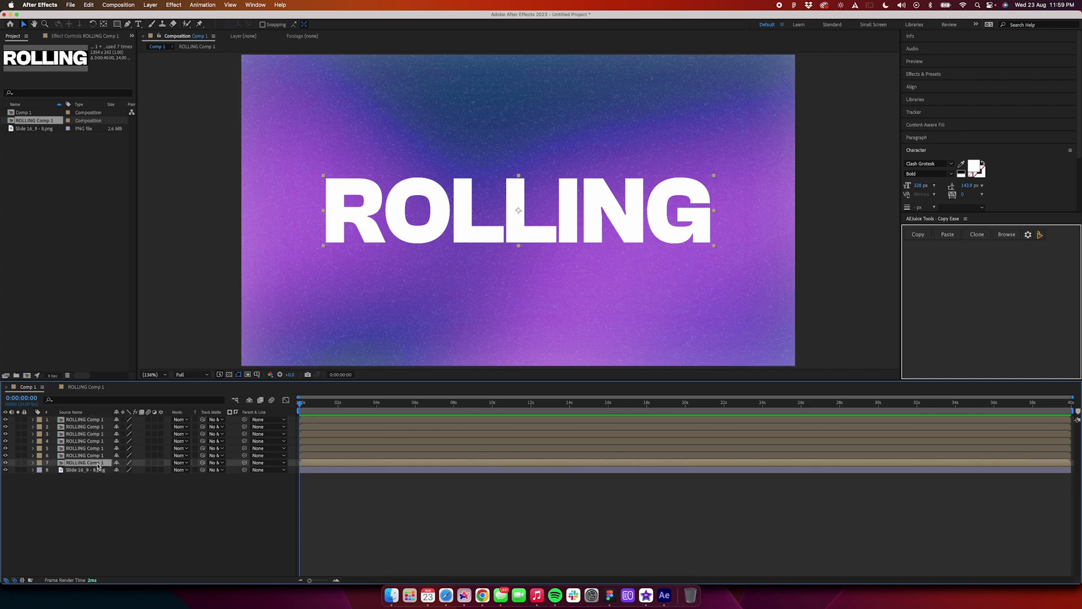
pyautogui.press('Return')
pyautogui.write('r')
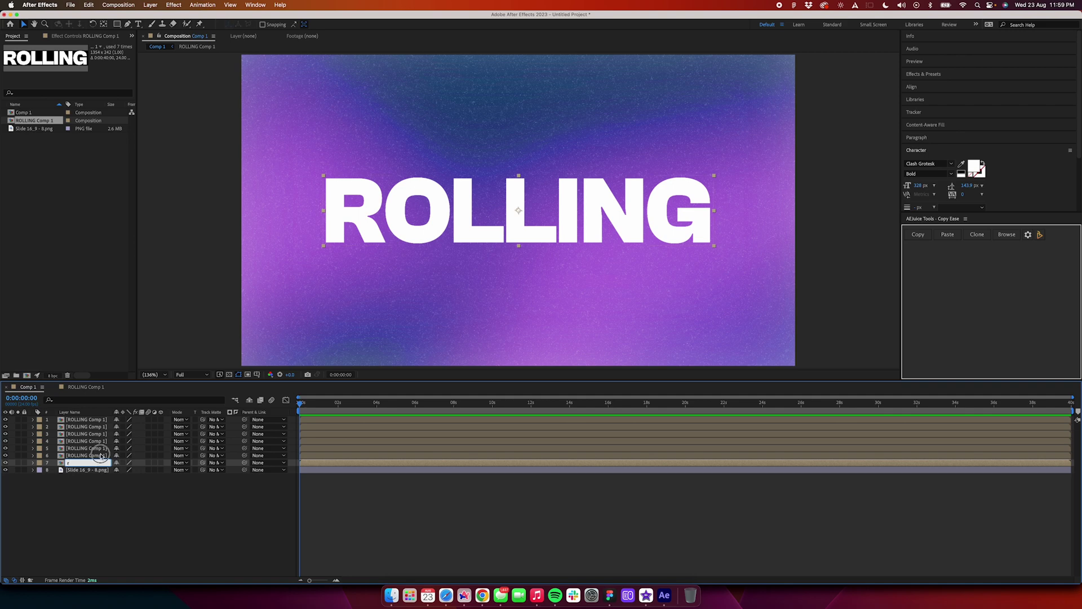
pyautogui.click(97, 455)
pyautogui.press('Return')
pyautogui.write('o')
pyautogui.click(100, 448)
pyautogui.press('Return')
pyautogui.write('l')
pyautogui.click(101, 441)
pyautogui.press('Return')
pyautogui.write('l')
pyautogui.click(102, 433)
pyautogui.press('Return')
pyautogui.write('i')
pyautogui.click(101, 426)
pyautogui.press('Return')
pyautogui.write('n')
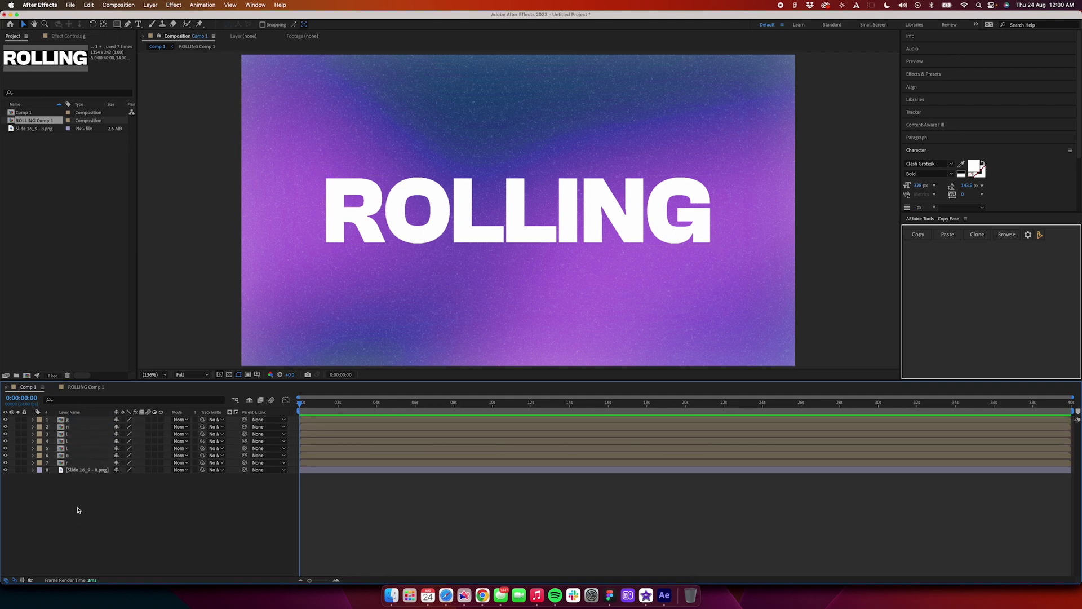
# Draw a rectangle mask around the R on the r layer
pyautogui.click(84, 465)
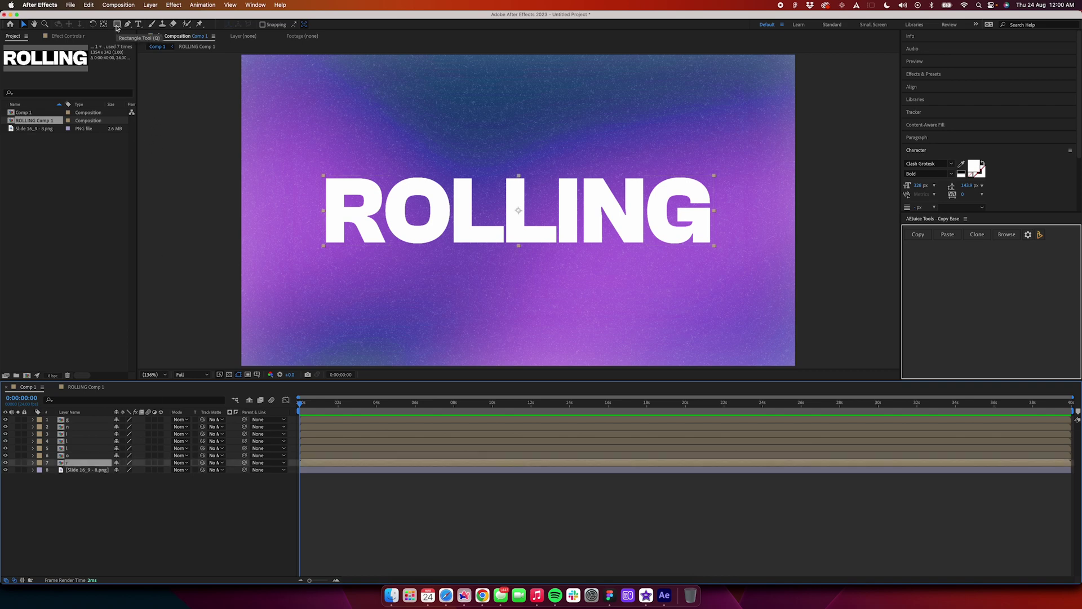
pyautogui.click(117, 26)
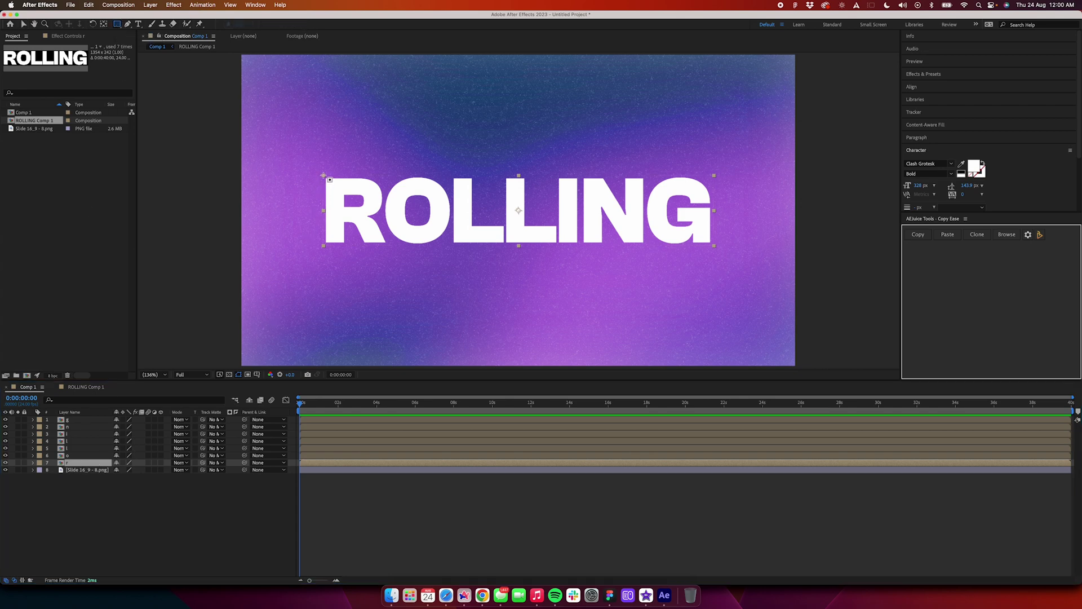
pyautogui.moveTo(322, 172); pyautogui.dragTo(385, 257)
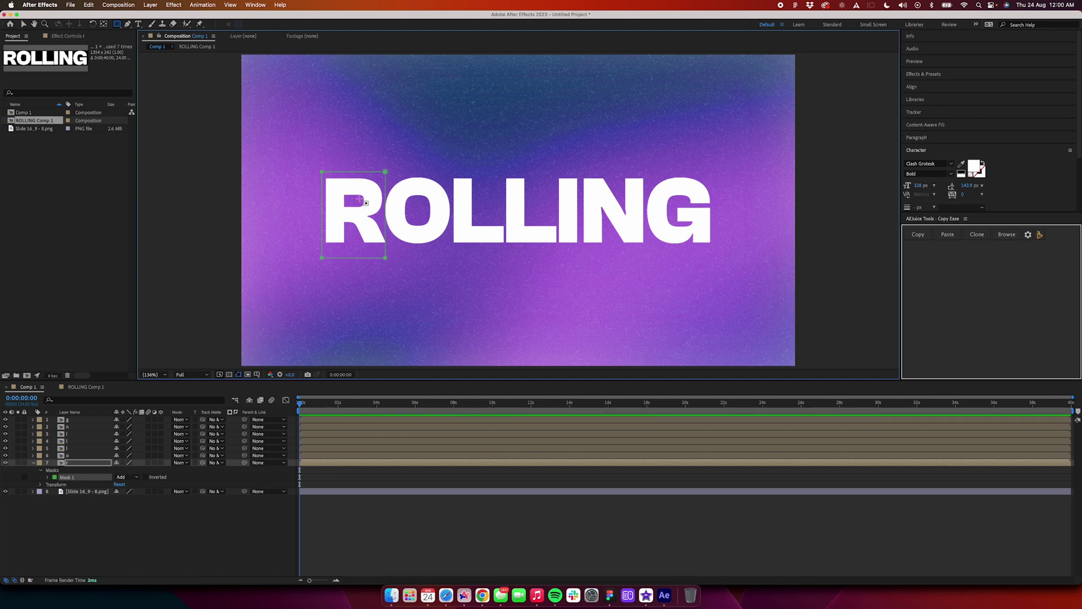
pyautogui.click(166, 532)
pyautogui.click(100, 463)
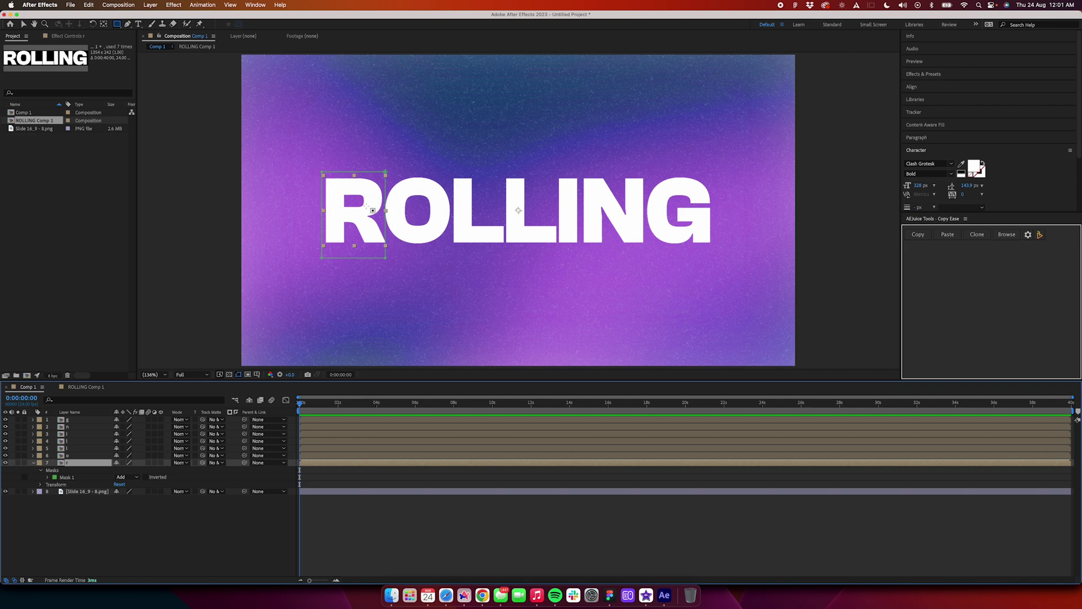
# Mask the O, L, L, I, N and G each on its own letter layer
pyautogui.click(80, 455)
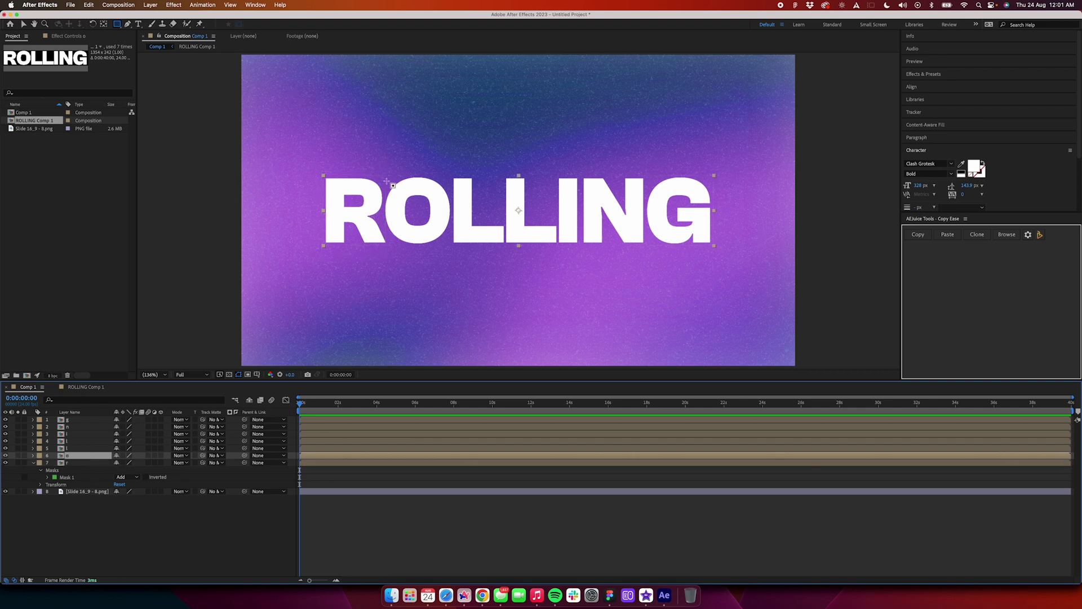
pyautogui.moveTo(389, 175); pyautogui.dragTo(447, 244)
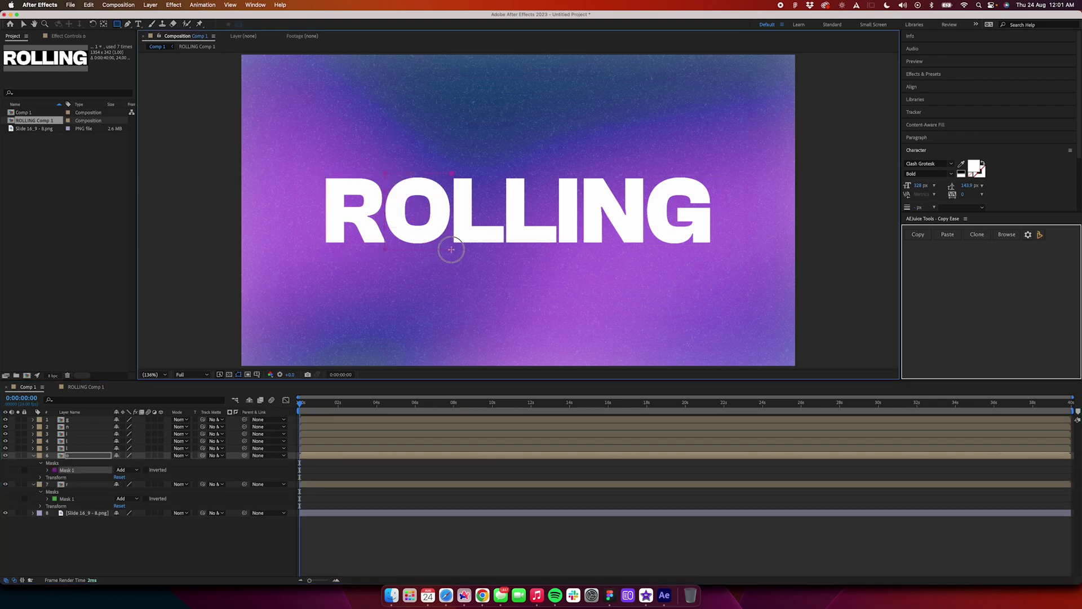
pyautogui.press('super+Up')
pyautogui.moveTo(454, 175); pyautogui.dragTo(505, 248)
pyautogui.press('super+Up')
pyautogui.moveTo(505, 174); pyautogui.dragTo(558, 248)
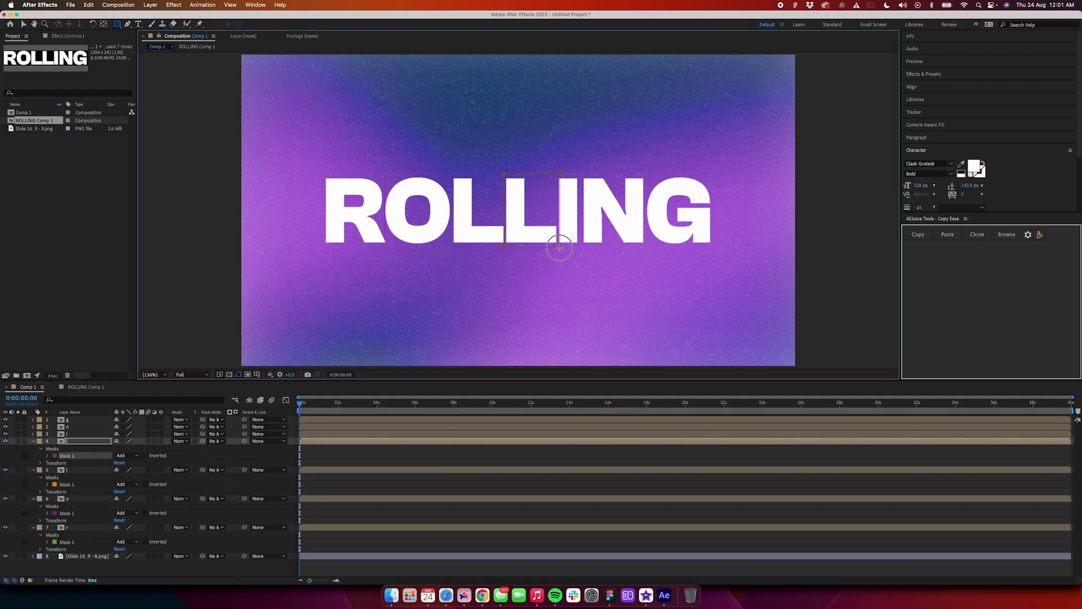
pyautogui.press('super+Up')
pyautogui.moveTo(559, 173); pyautogui.dragTo(580, 248)
pyautogui.press('super+Up')
pyautogui.moveTo(582, 174); pyautogui.dragTo(643, 248)
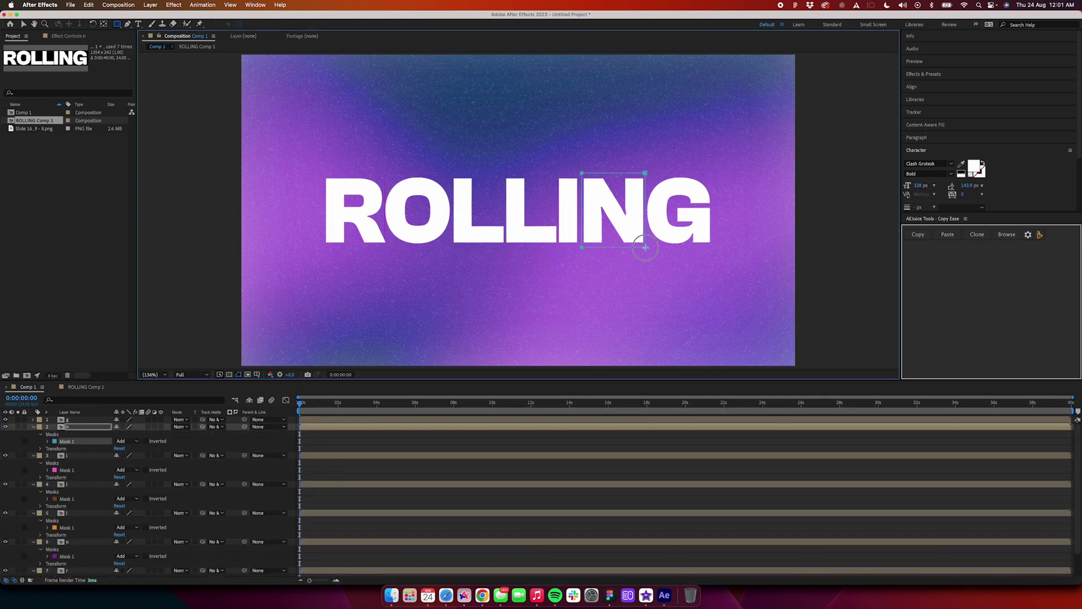
pyautogui.press('super+Up')
pyautogui.moveTo(646, 168); pyautogui.dragTo(715, 254)
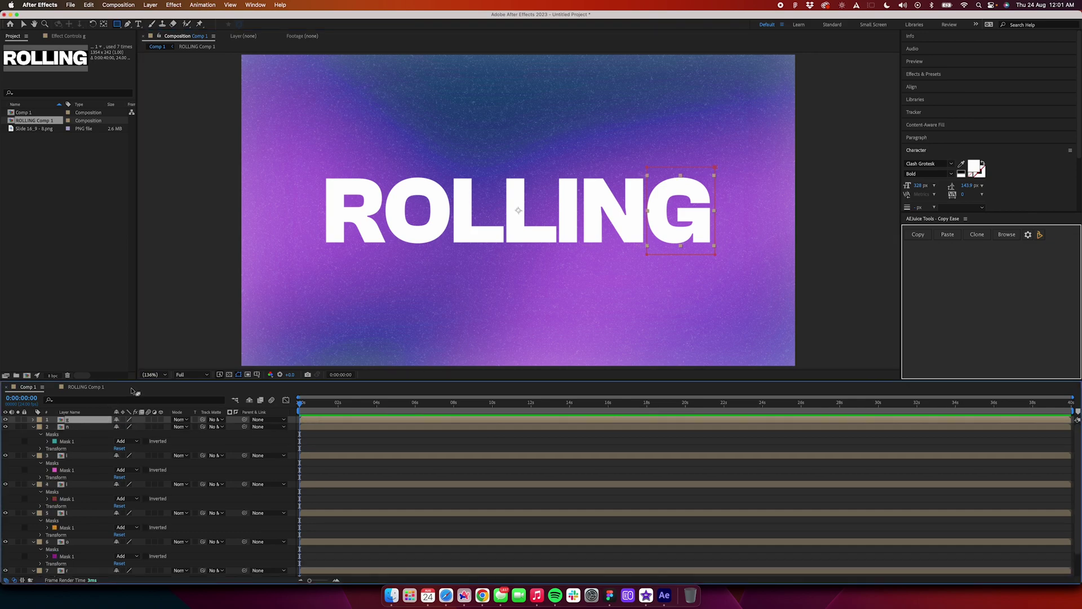
# Collapse the property twirl-downs of all the letter layers and clear the selection
pyautogui.click(71, 427)
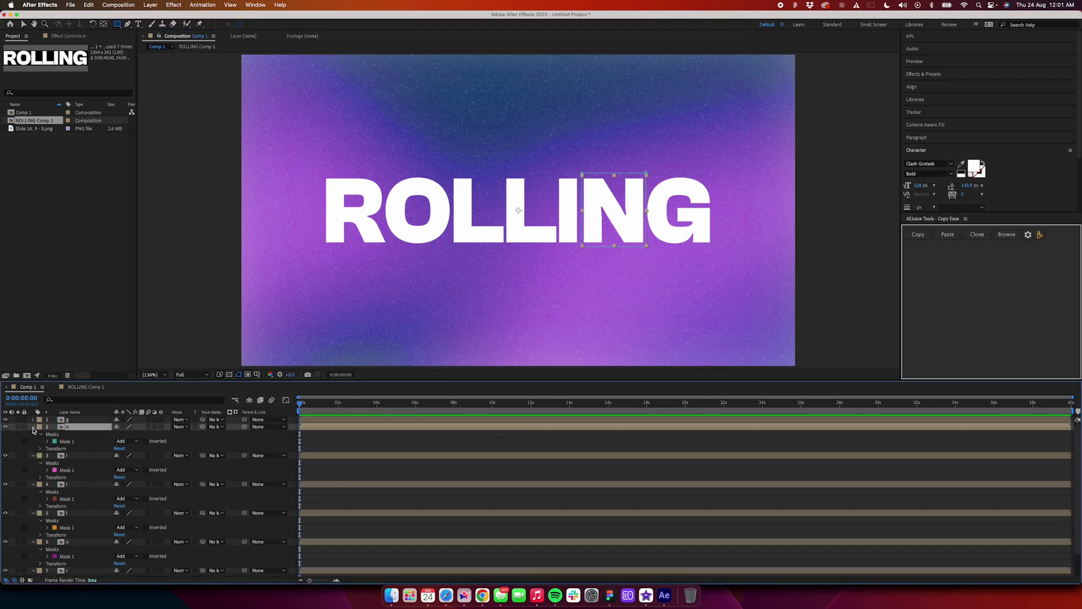
pyautogui.click(33, 426)
pyautogui.click(32, 434)
pyautogui.click(33, 441)
pyautogui.click(33, 449)
pyautogui.click(32, 455)
pyautogui.click(33, 463)
pyautogui.click(46, 495)
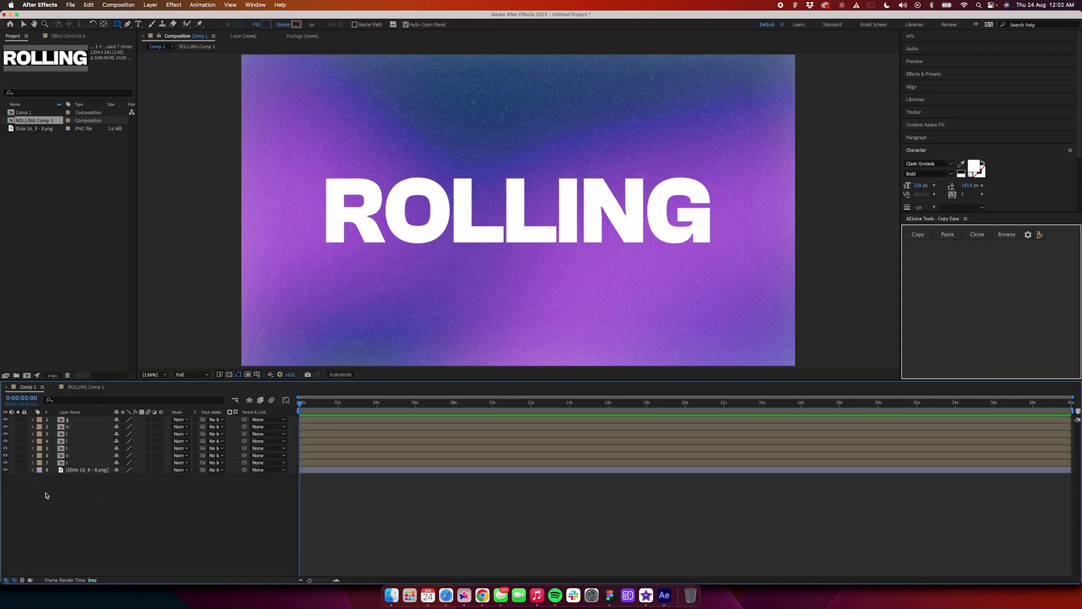
# Apply Distort > Offset, found by searching Effects & Presets, to the r layer
pyautogui.click(76, 462)
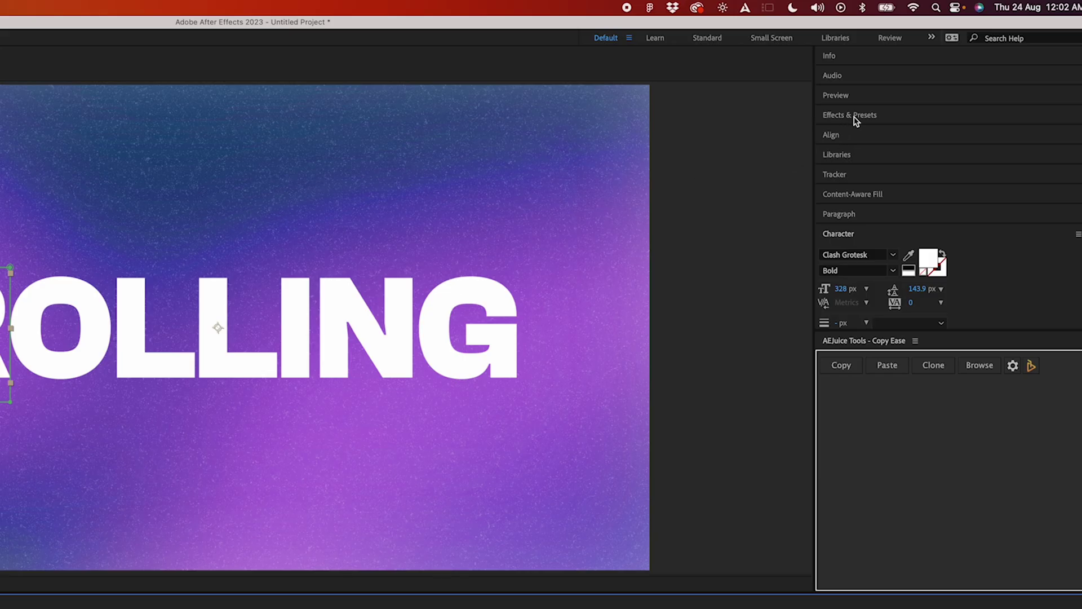
pyautogui.click(927, 76)
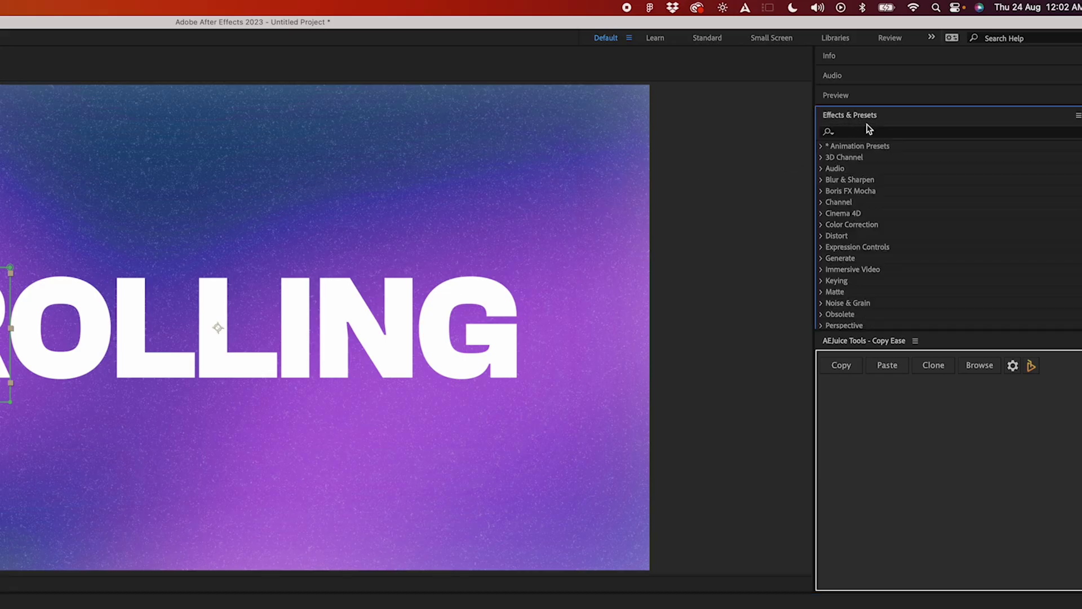
pyautogui.click(868, 133)
pyautogui.write('off')
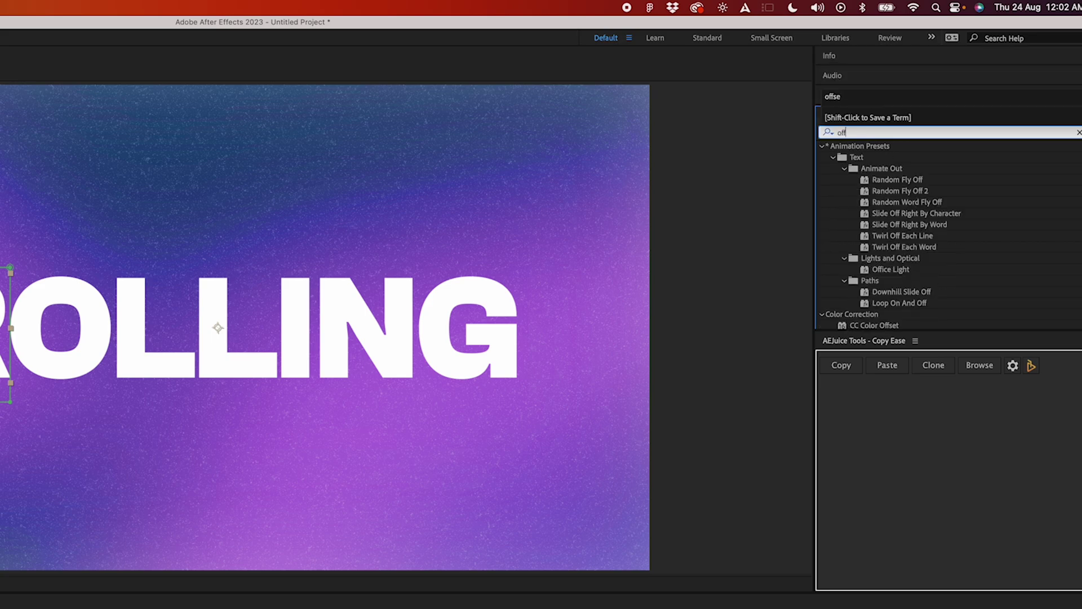
pyautogui.write('se')
pyautogui.click(876, 180)
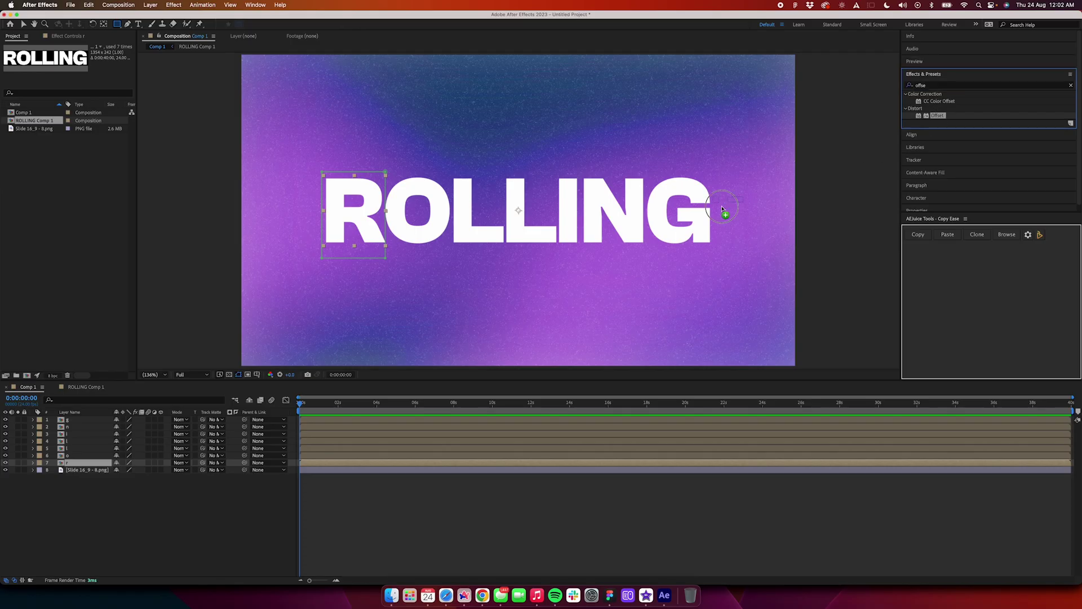
pyautogui.moveTo(648, 234); pyautogui.dragTo(85, 462)
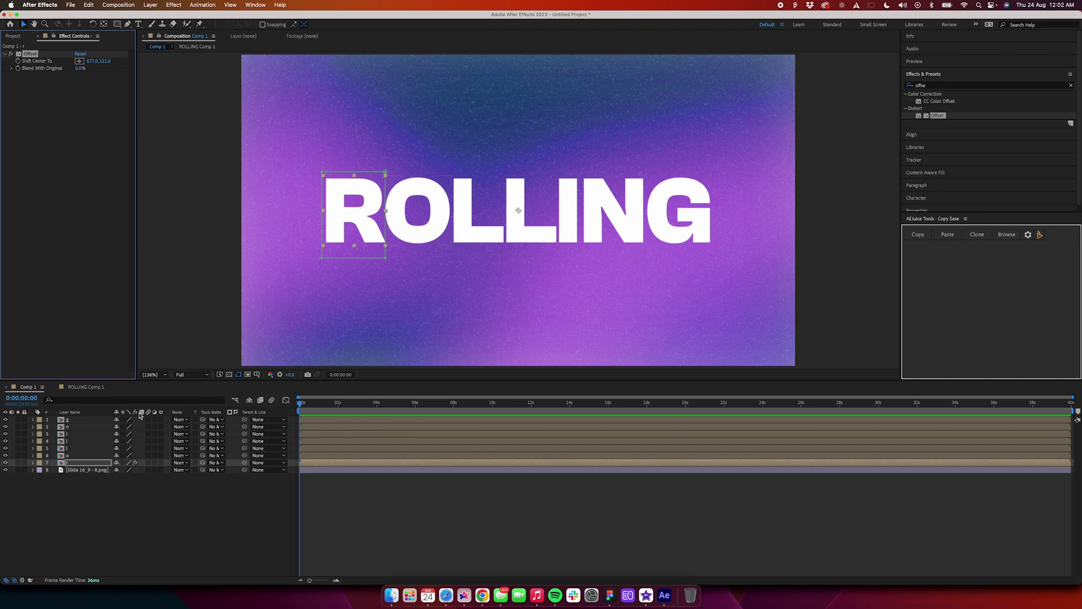
# Keyframe the R's Shift Center To and move that keyframe to 3 seconds
pyautogui.click(18, 61)
pyautogui.click(100, 464)
pyautogui.press('u')
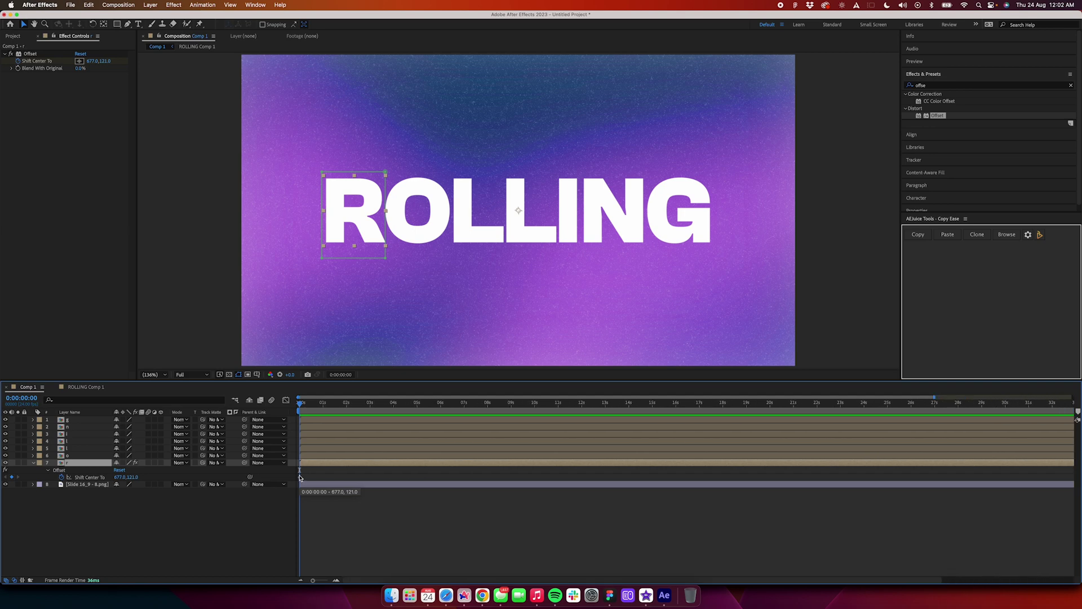
pyautogui.scroll(3, 299, 478)
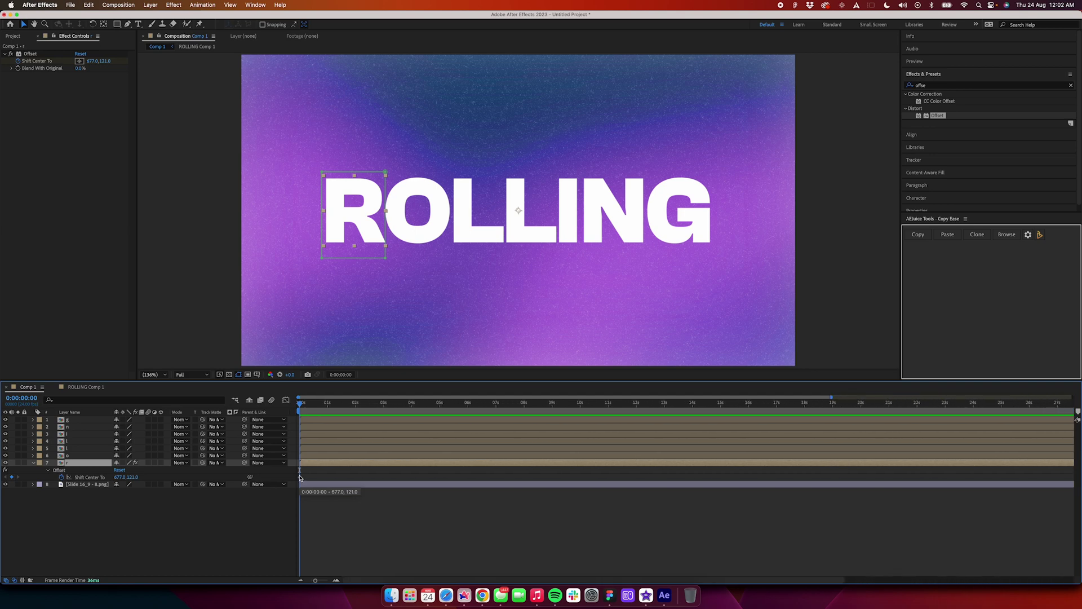
pyautogui.click(394, 405)
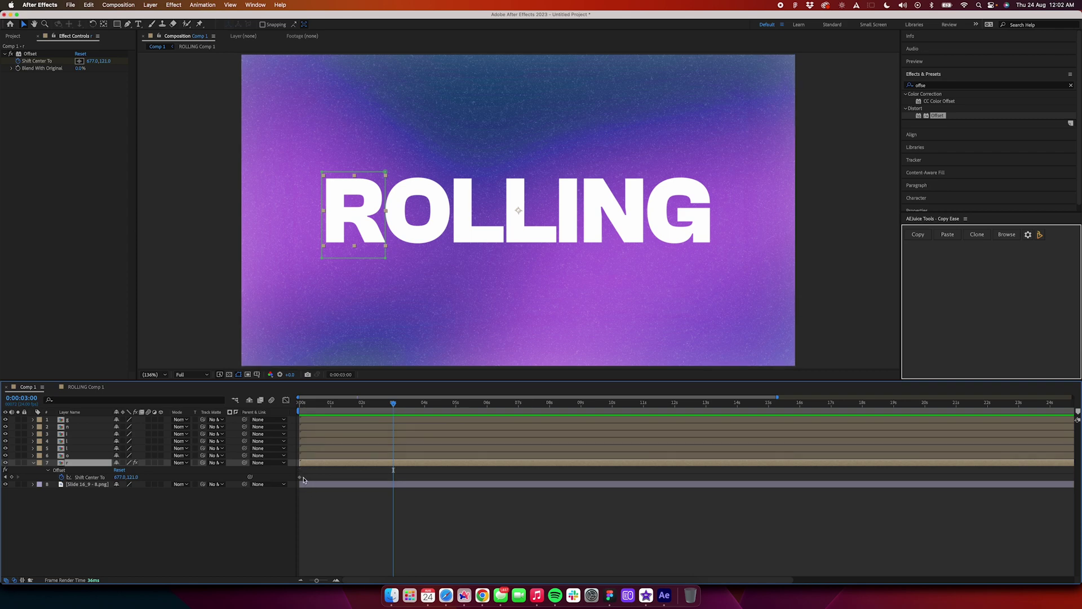
pyautogui.moveTo(300, 477); pyautogui.dragTo(393, 477)
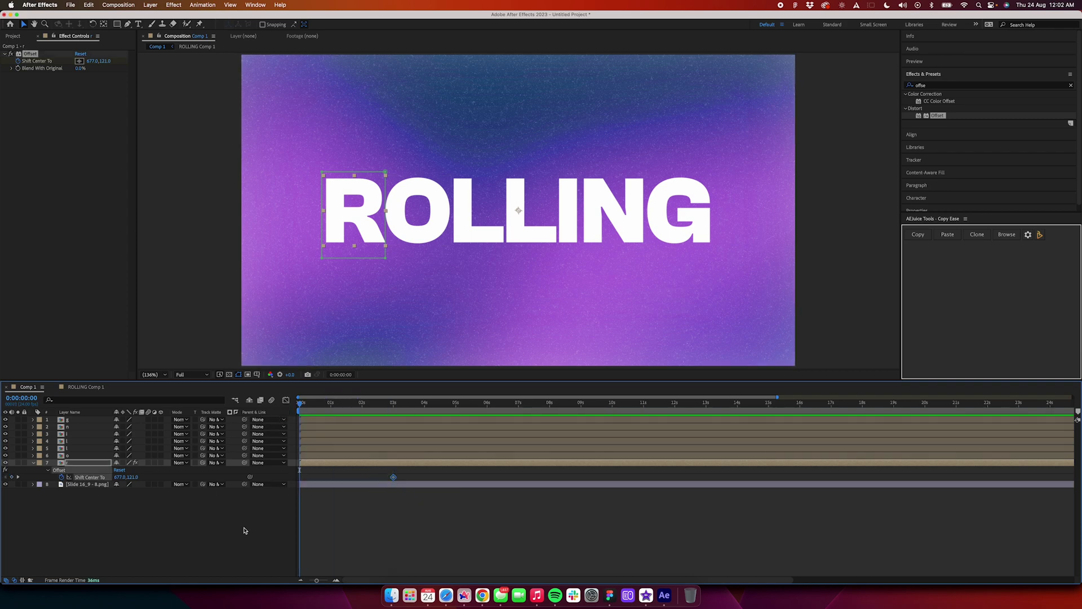
# Add a 0-second Shift Center To keyframe with its y value set to 1000
pyautogui.press('Home')
pyautogui.click(12, 477)
pyautogui.click(133, 477)
pyautogui.write('1000')
pyautogui.press('Return')
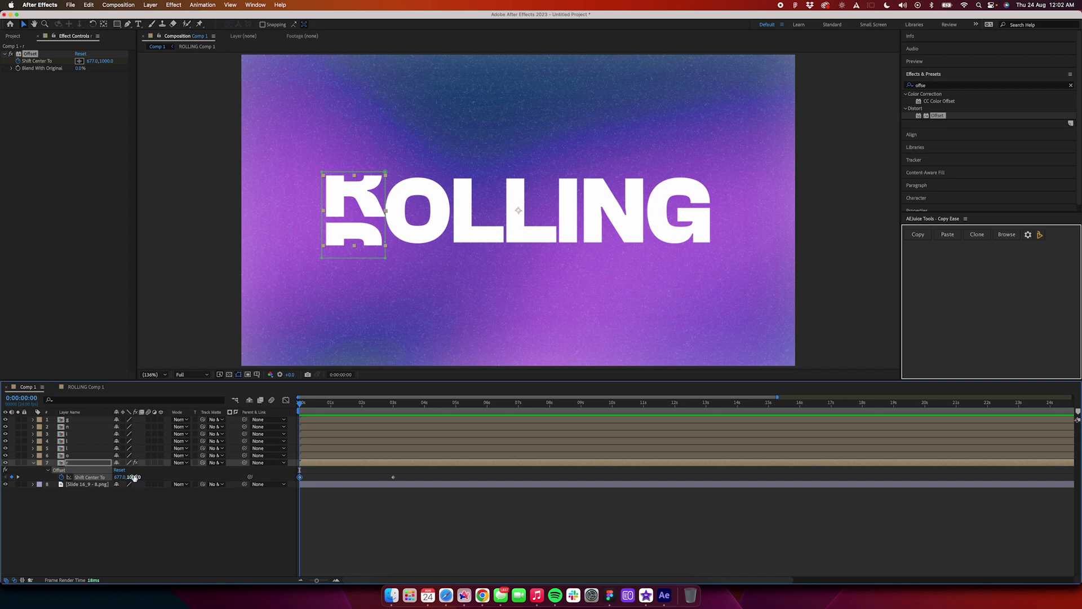
pyautogui.click(159, 516)
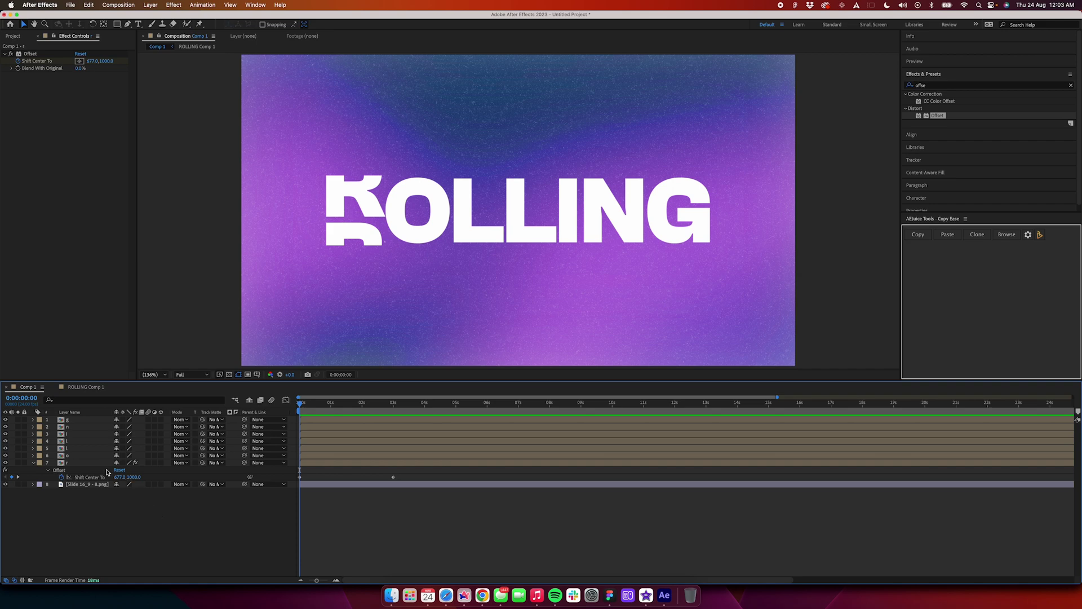
# Paste the R's keyframed Offset effect onto the other six letter layers and show their keyframes
pyautogui.click(32, 53)
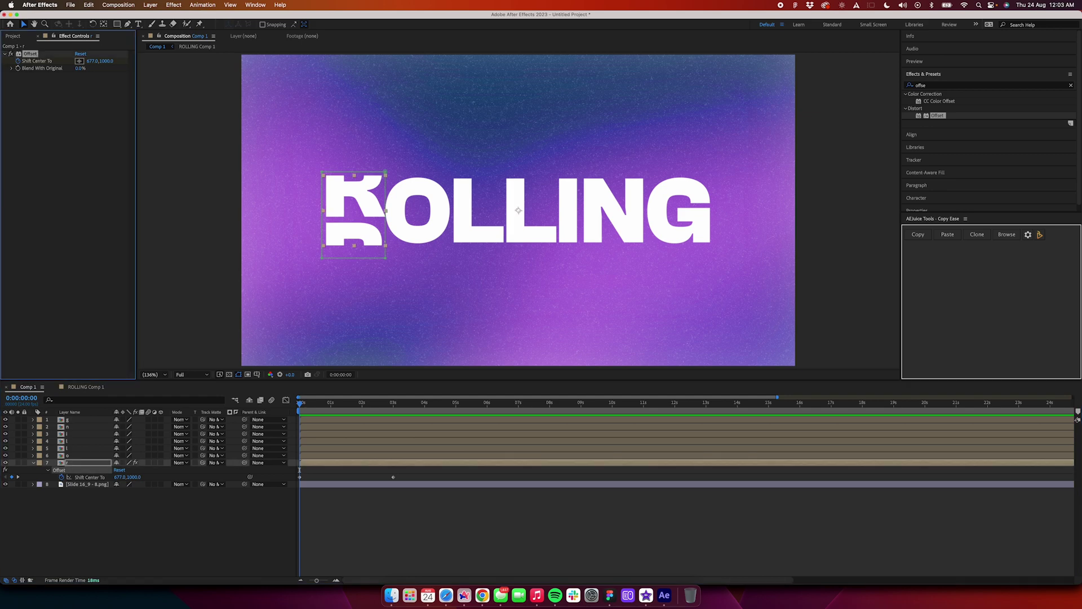
pyautogui.click(87, 455)
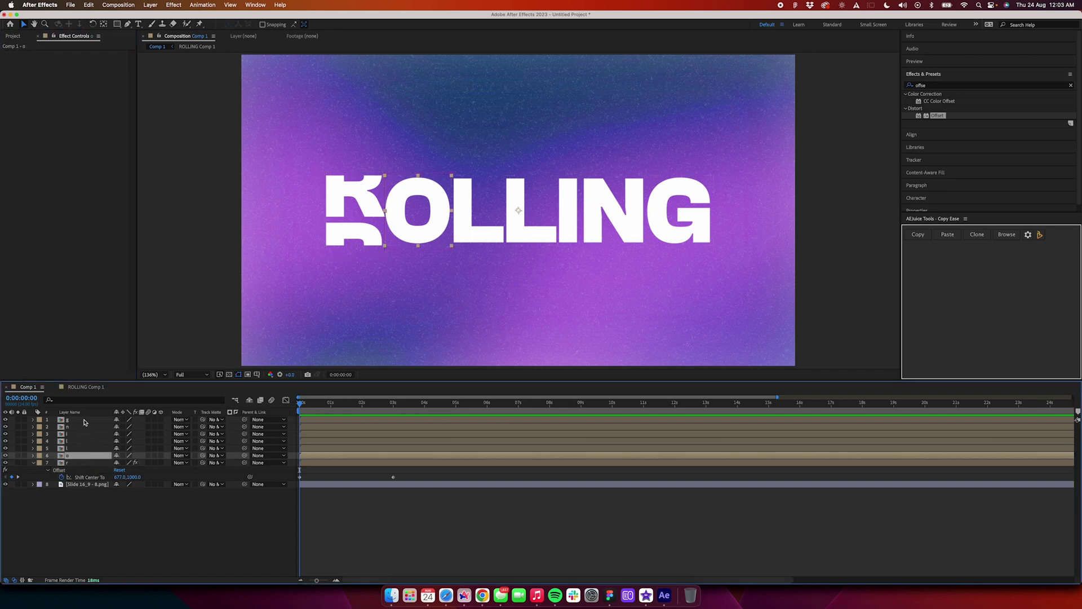
pyautogui.keyDown('shift'); pyautogui.click(86, 420); pyautogui.keyUp('shift')
pyautogui.press('super+v')
pyautogui.click(159, 541)
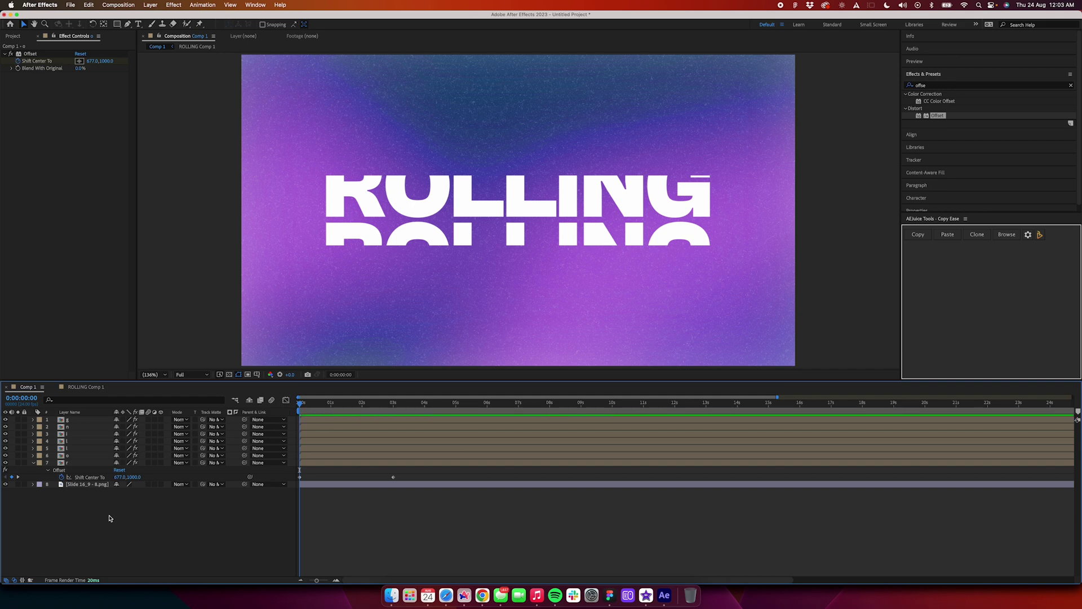
pyautogui.press('u')
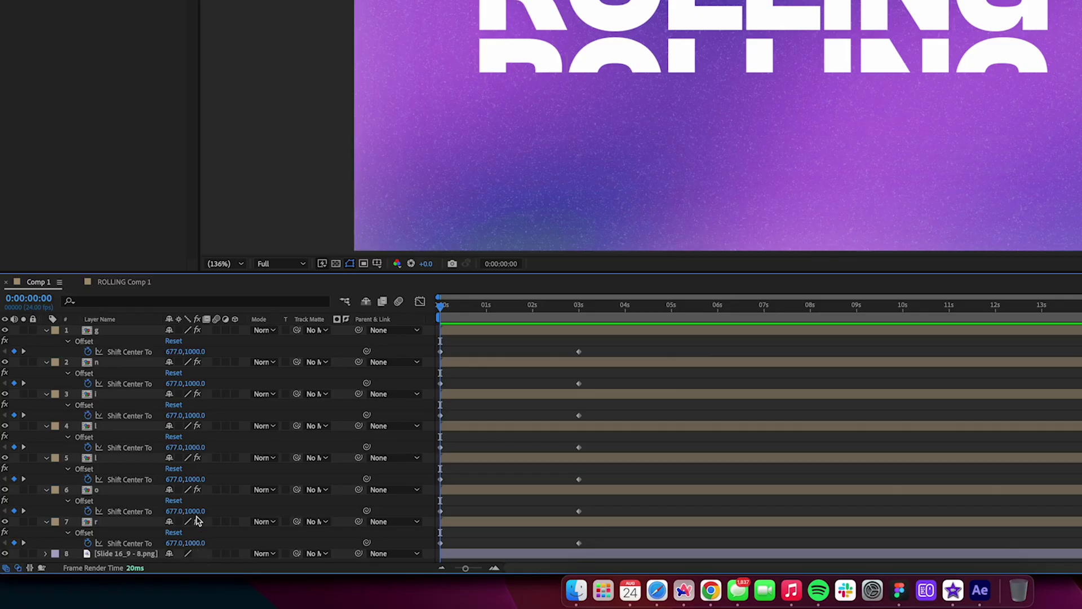
# Set the starting Shift Center To y to -1000 on the o, second l and n layers
pyautogui.click(195, 511)
pyautogui.write('-1000')
pyautogui.press('Return')
pyautogui.click(195, 447)
pyautogui.write('-1000')
pyautogui.press('Return')
pyautogui.click(195, 384)
pyautogui.write('-1000')
pyautogui.press('Return')
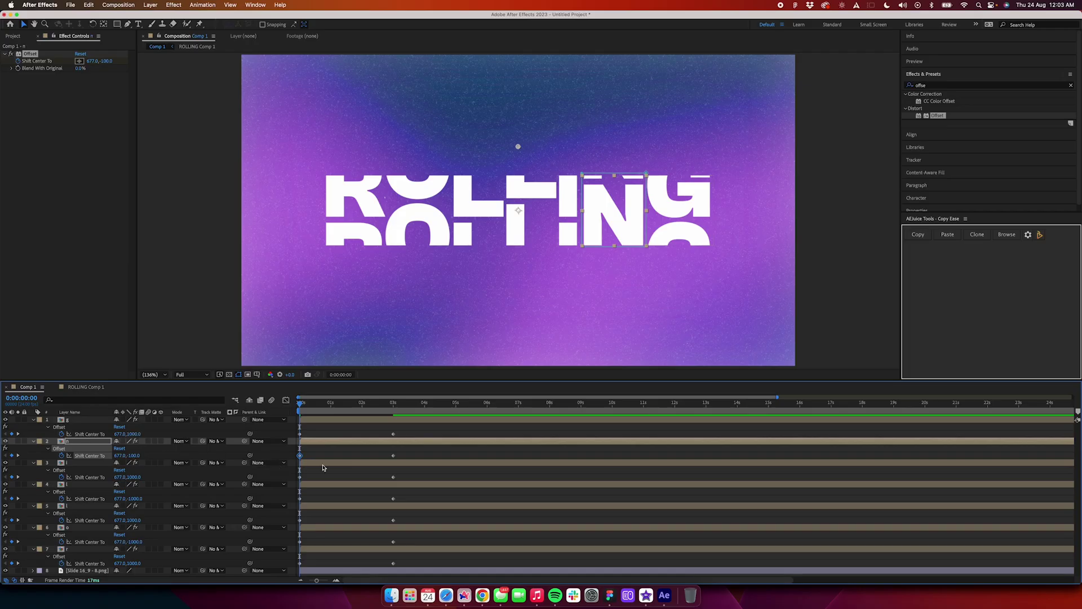
pyautogui.click(190, 382)
pyautogui.press('Return')
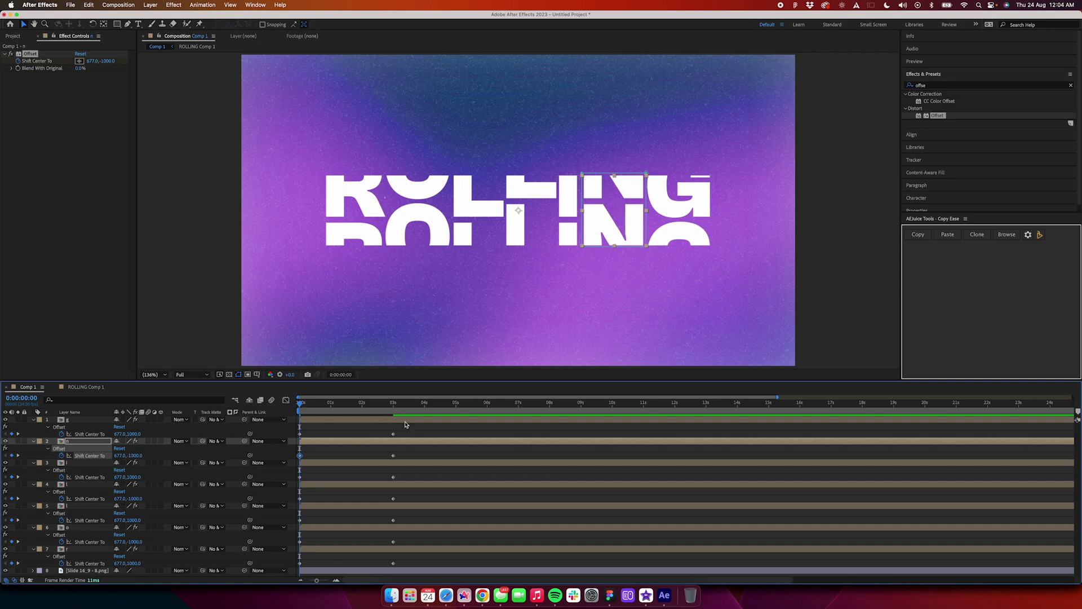
pyautogui.click(270, 412)
# Preview the letter animation, then apply Easy Ease to all Offset keyframes
pyautogui.press('space')
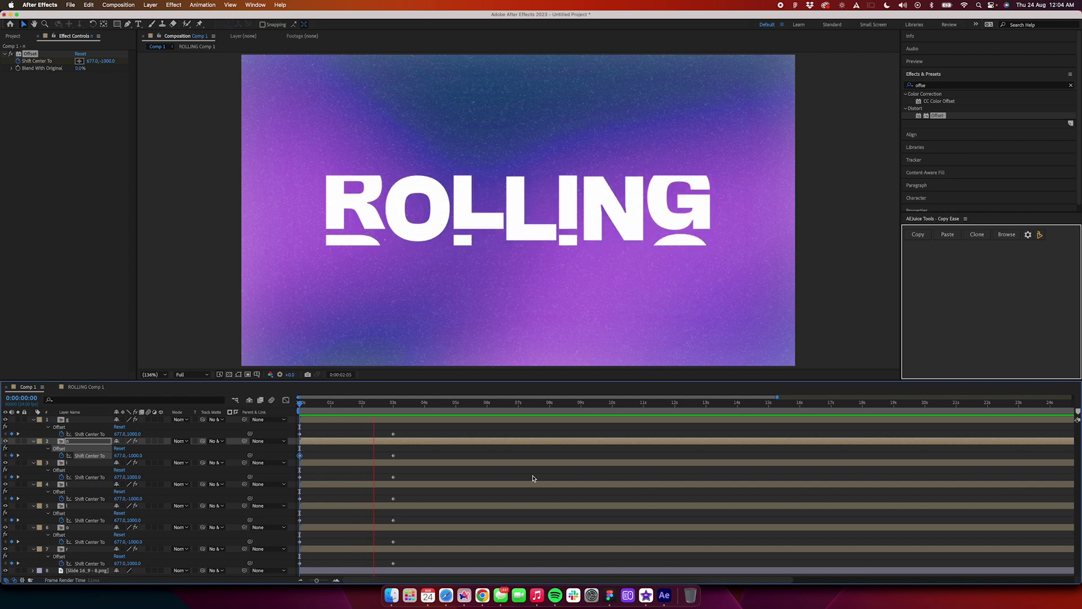
pyautogui.click(394, 406)
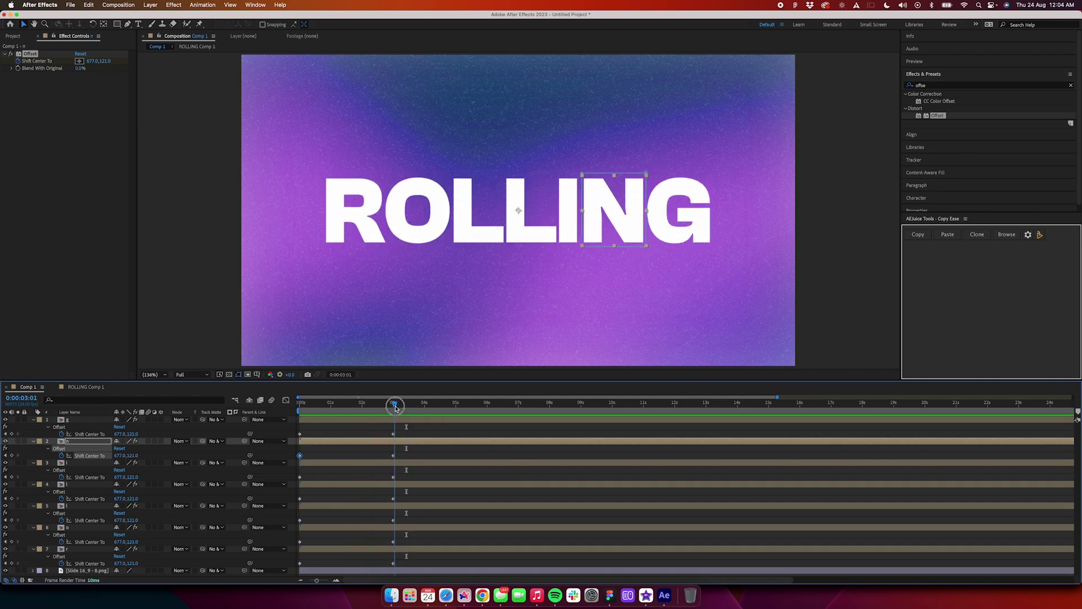
pyautogui.moveTo(394, 408); pyautogui.dragTo(280, 426)
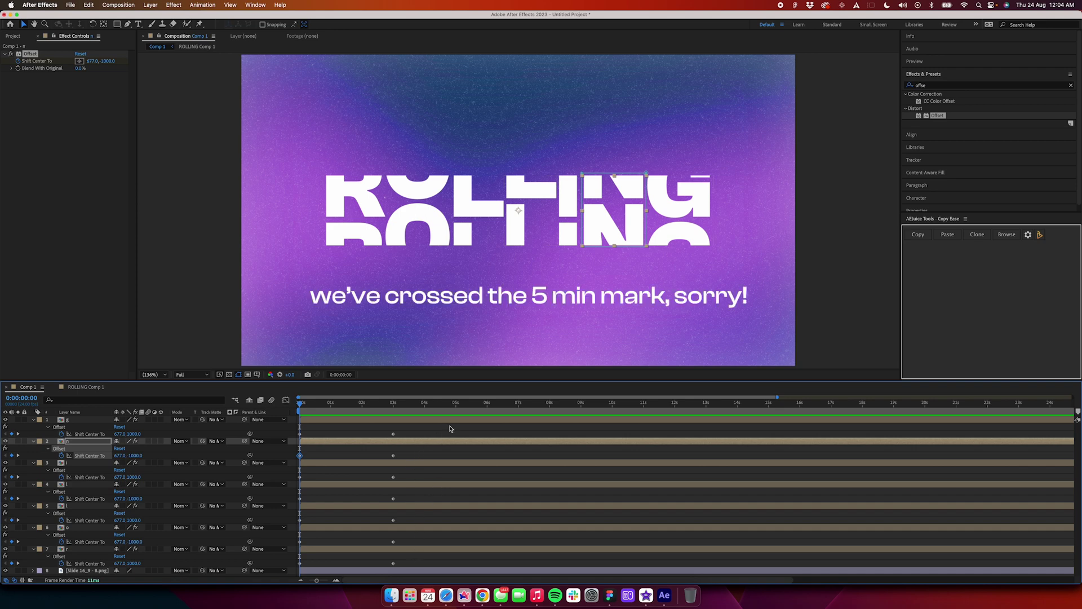
pyautogui.moveTo(458, 428); pyautogui.dragTo(274, 568)
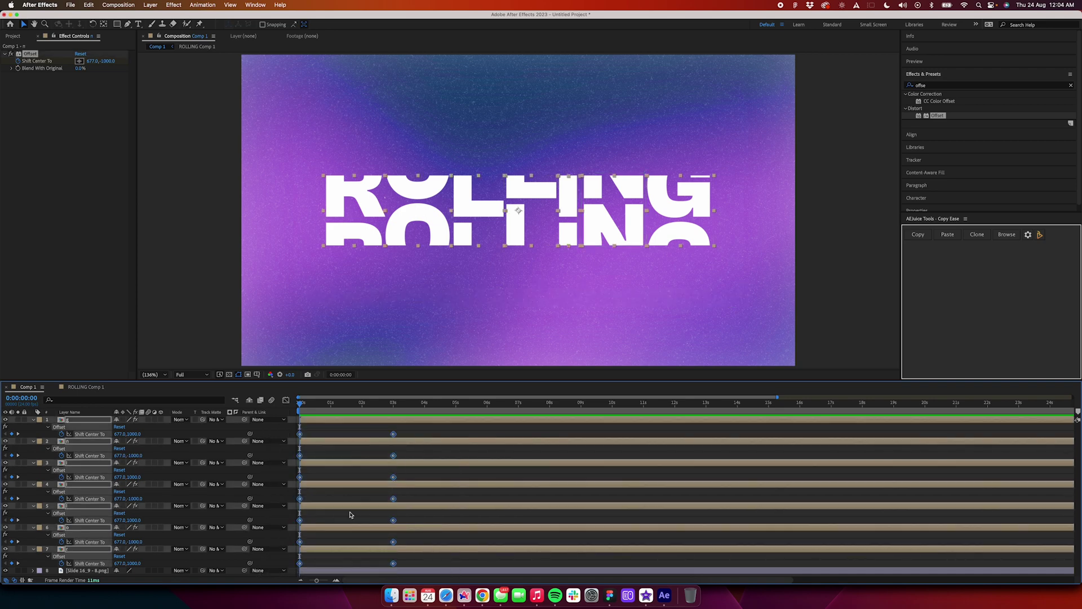
pyautogui.press('F9')
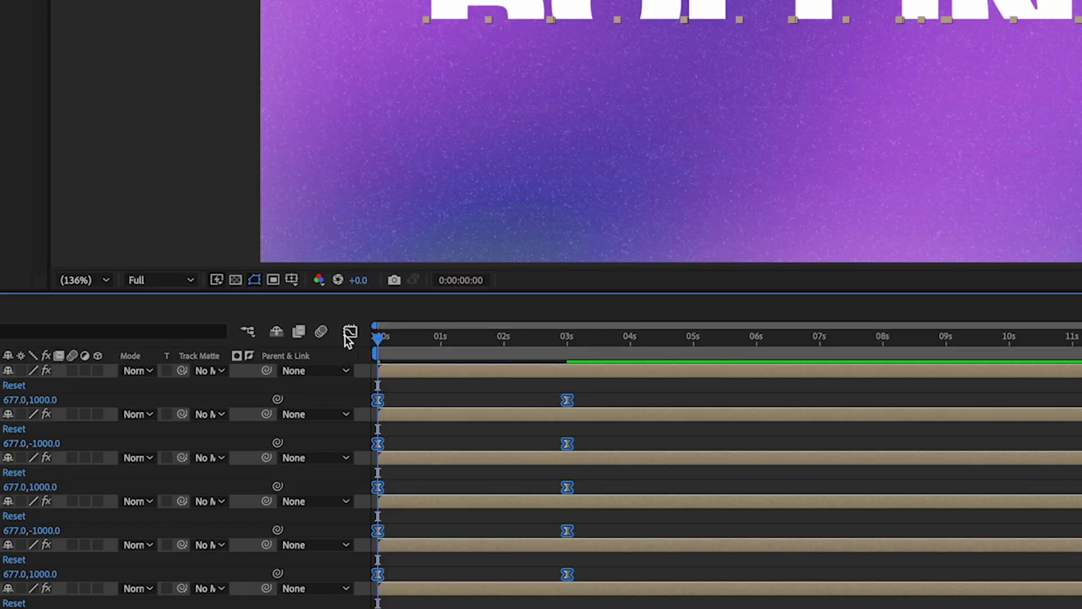
# In the speed graph, stretch the Offset keyframes' ease to about 82% influence
pyautogui.click(349, 334)
pyautogui.rightClick(810, 534)
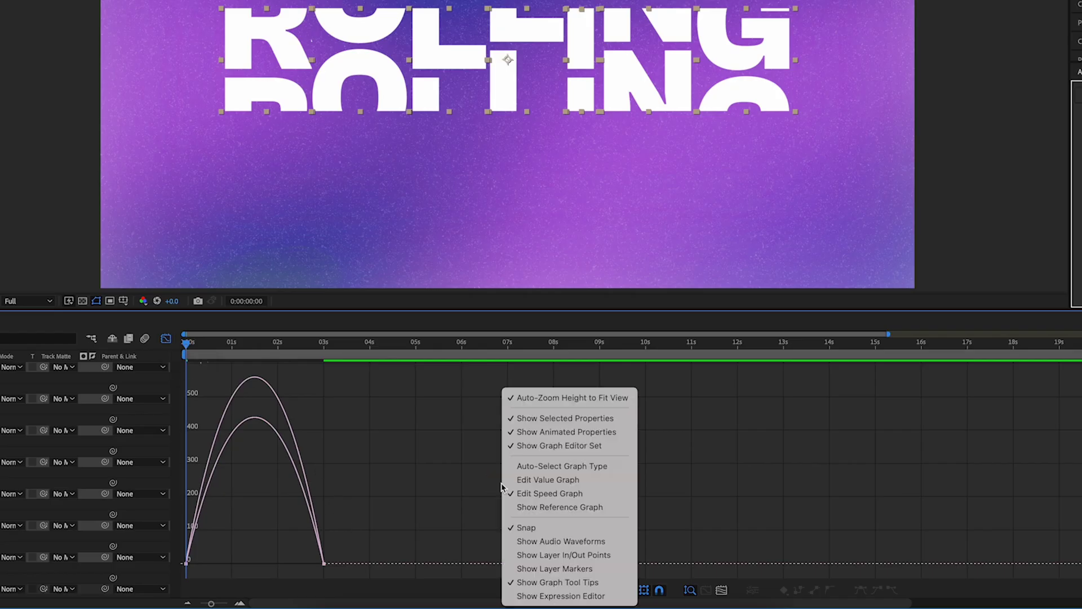
pyautogui.click(298, 555)
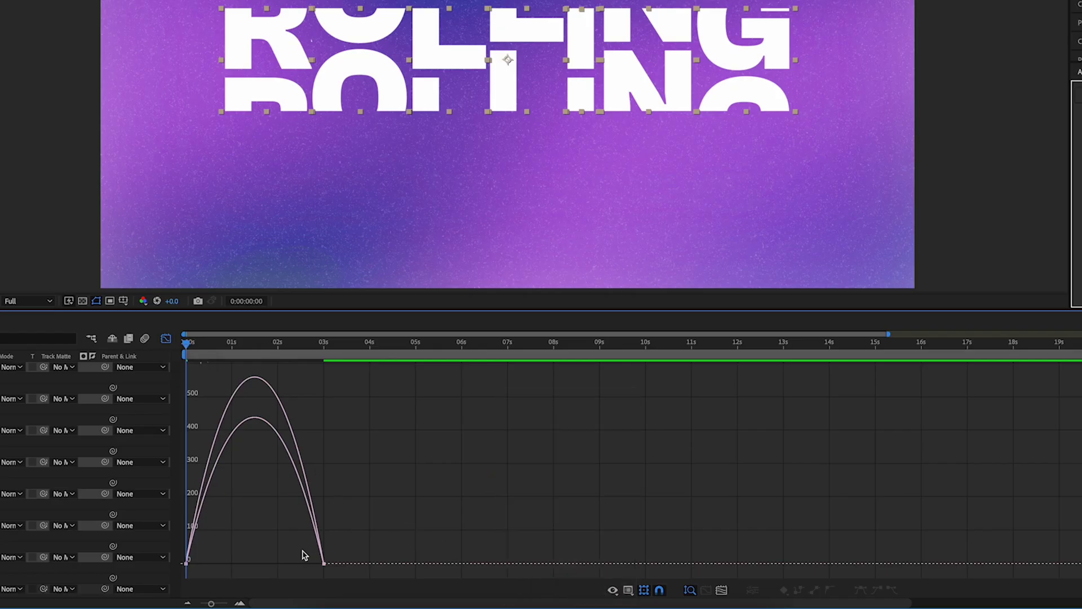
pyautogui.moveTo(281, 486); pyautogui.dragTo(389, 581)
pyautogui.moveTo(305, 562); pyautogui.dragTo(155, 560)
pyautogui.click(191, 560)
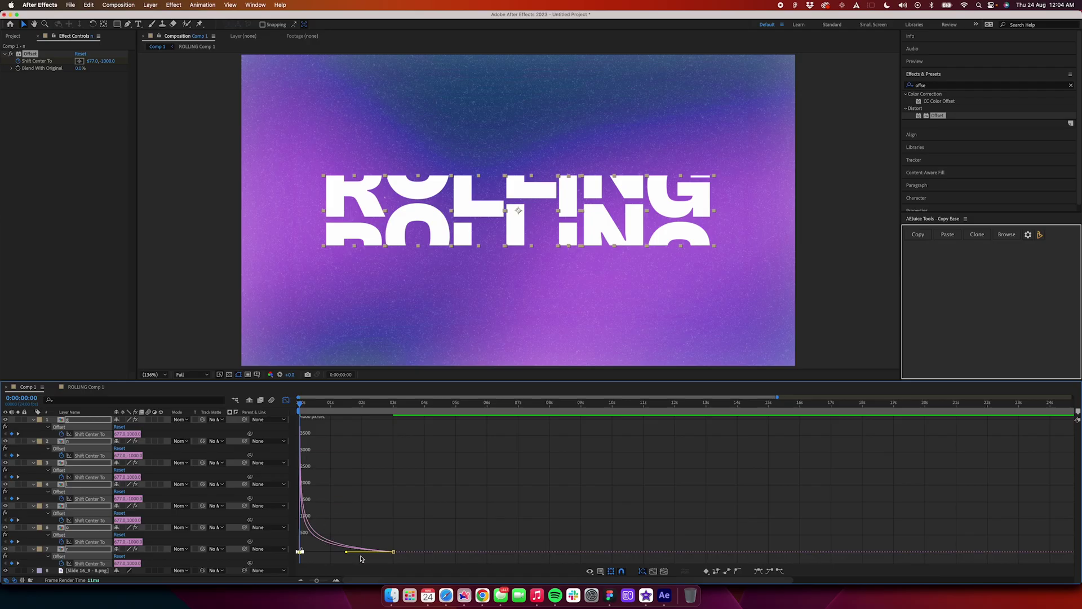
# Close the speed graph and preview the ROLLING animation across the full timeline
pyautogui.click(286, 401)
pyautogui.press('-')
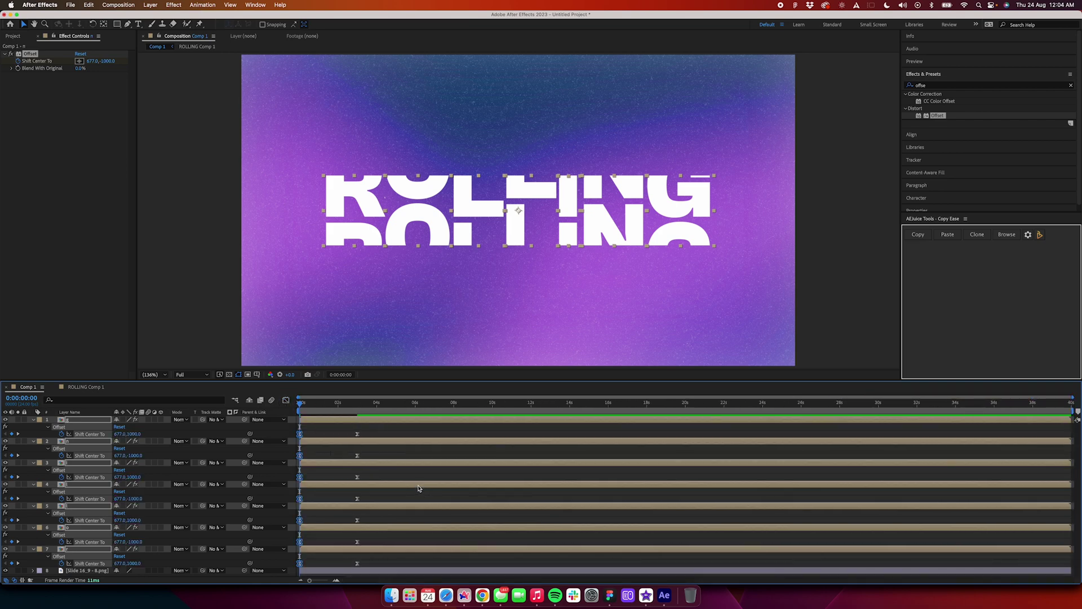
pyautogui.press('space')
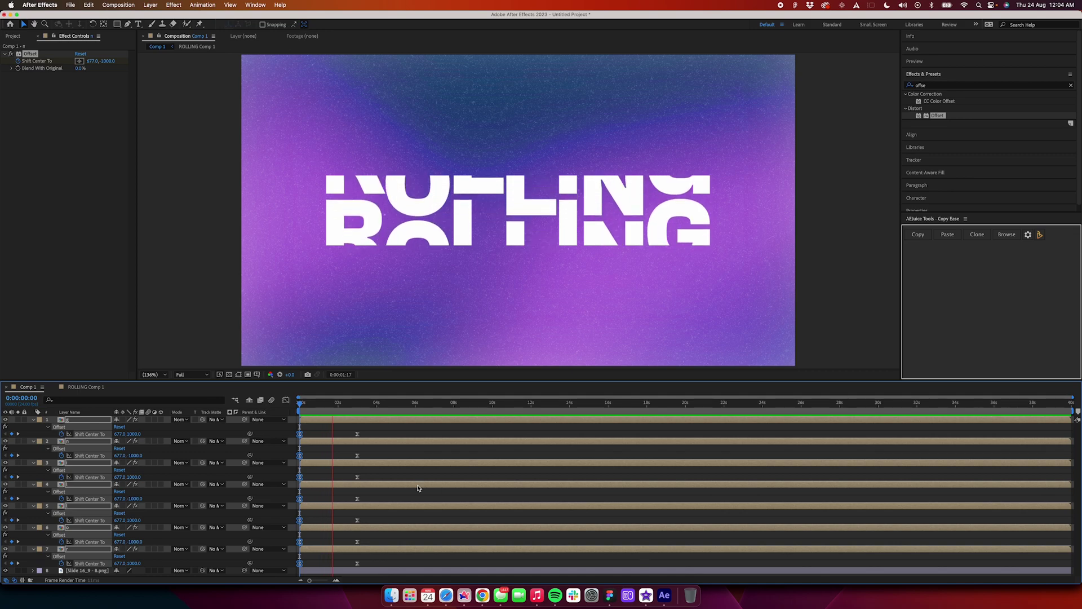
pyautogui.press('space')
pyautogui.press('space')
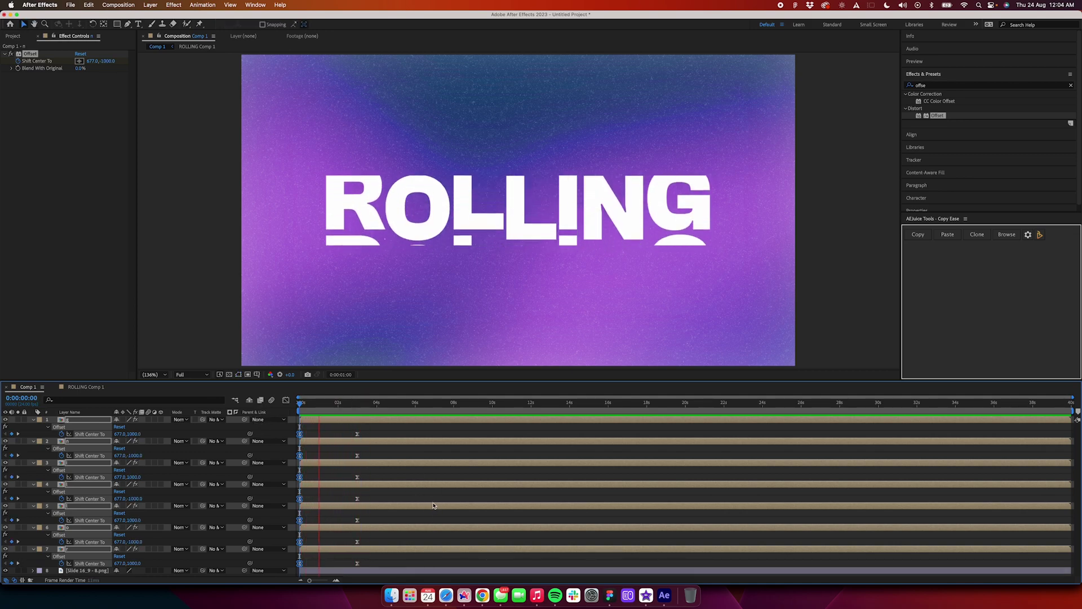
pyautogui.press('space')
# Recheck the speed curves, scrub until the letters rejoin, then collapse all layer properties
pyautogui.click(286, 400)
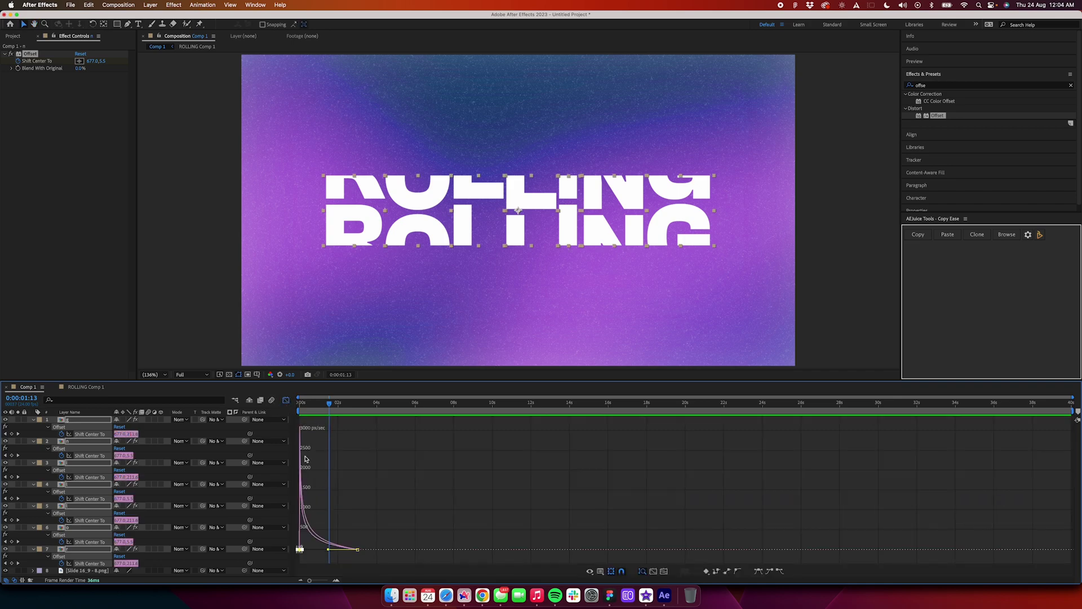
pyautogui.click(287, 401)
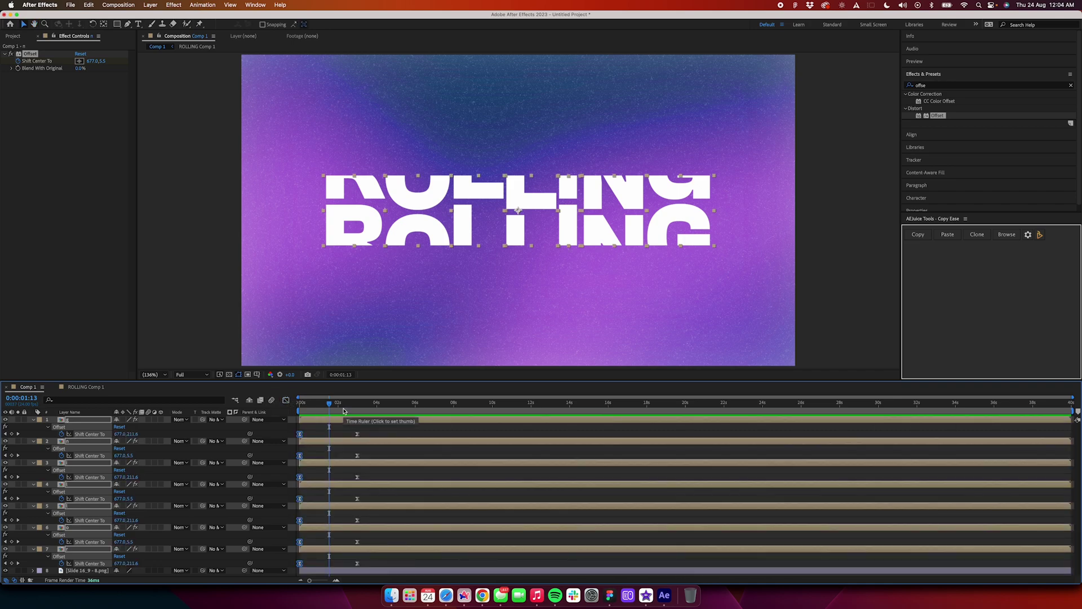
pyautogui.moveTo(344, 411); pyautogui.dragTo(358, 410)
pyautogui.press('Home')
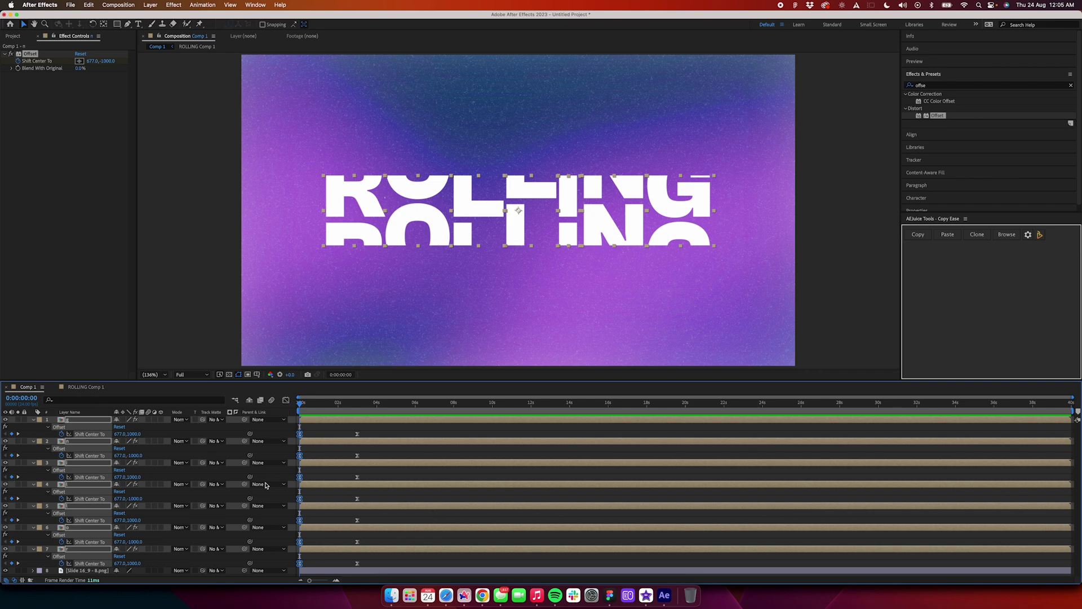
pyautogui.press('u')
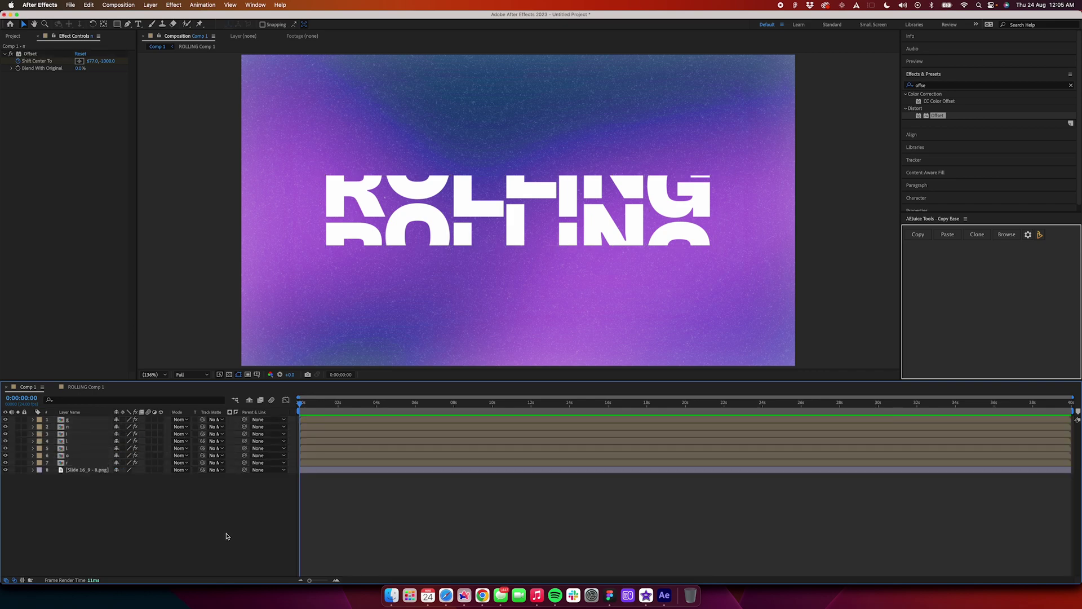
# Add a new adjustment layer to the composition
pyautogui.rightClick(204, 507)
pyautogui.moveTo(238, 476)
pyautogui.click(342, 542)
pyautogui.click(212, 520)
pyautogui.click(90, 420)
pyautogui.click(212, 520)
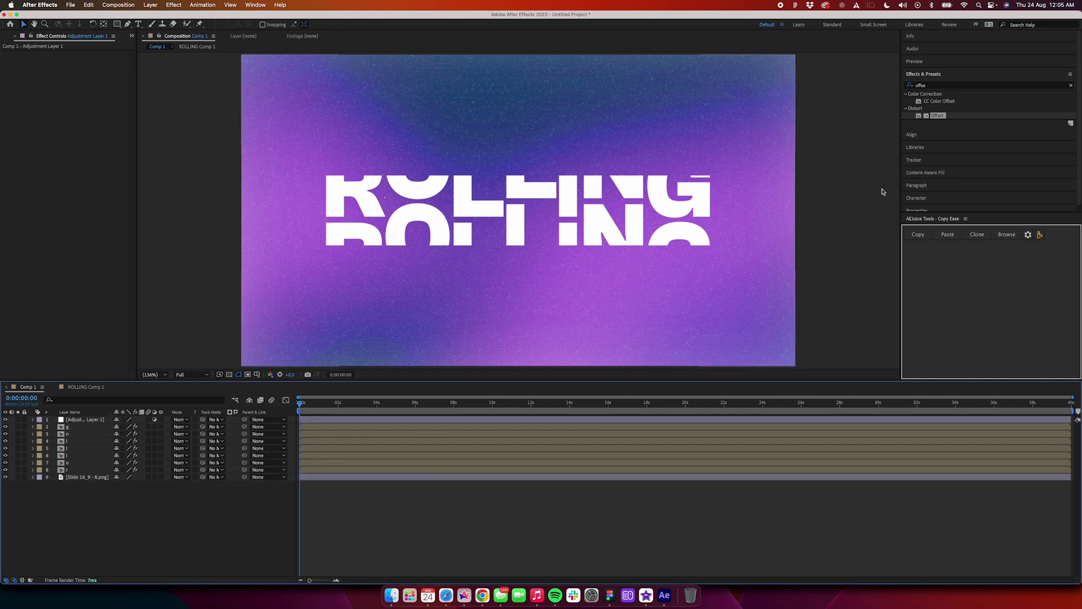
# Apply CC Jaws to the adjustment layer with Height 0% and Completion 100%
pyautogui.click(954, 85)
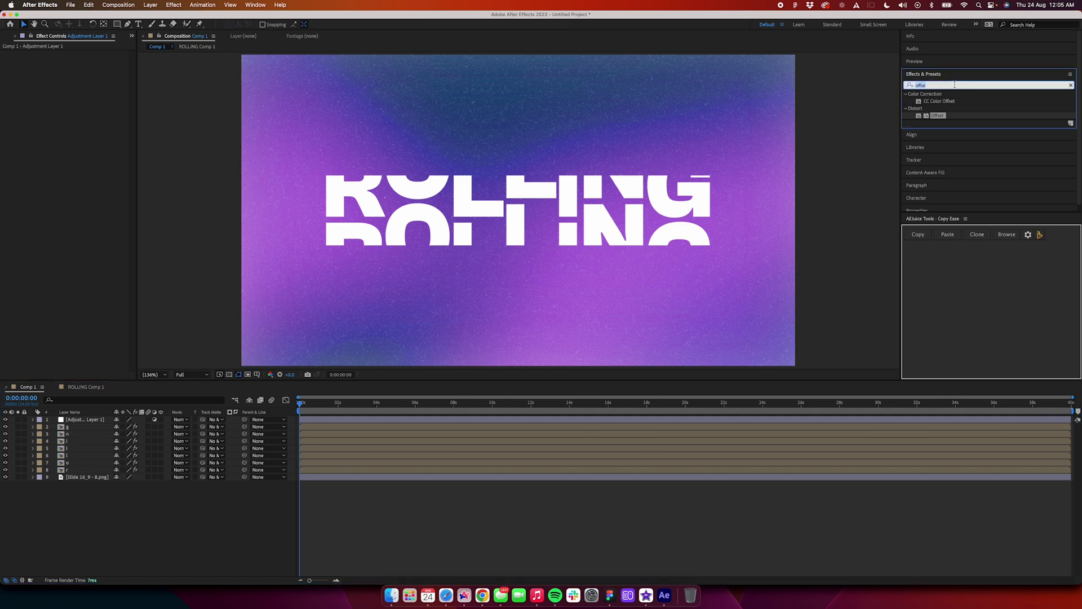
pyautogui.write('cc jaws')
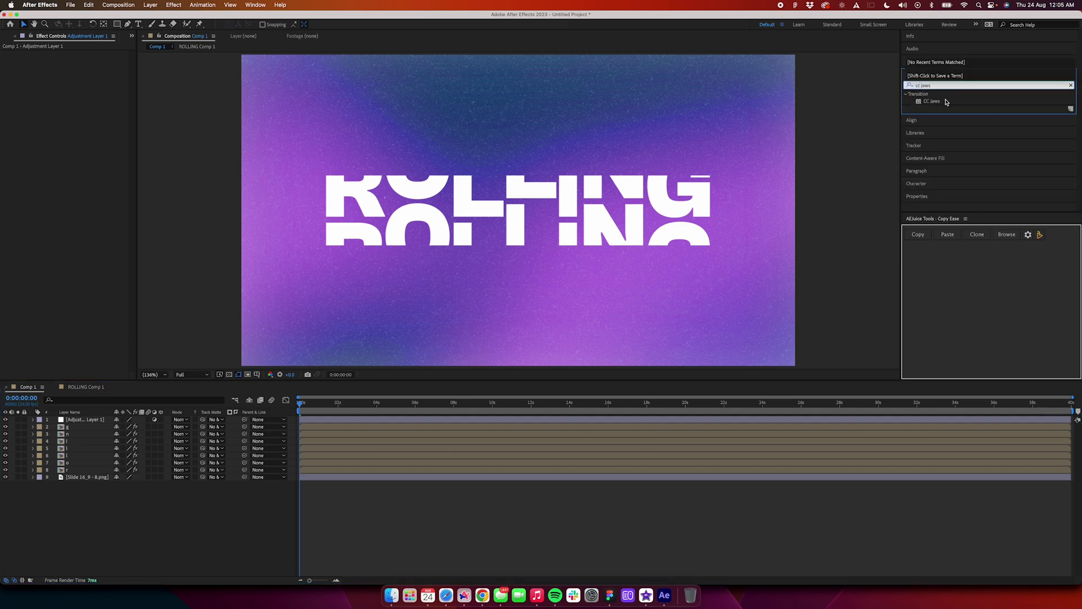
pyautogui.moveTo(947, 102); pyautogui.dragTo(107, 410)
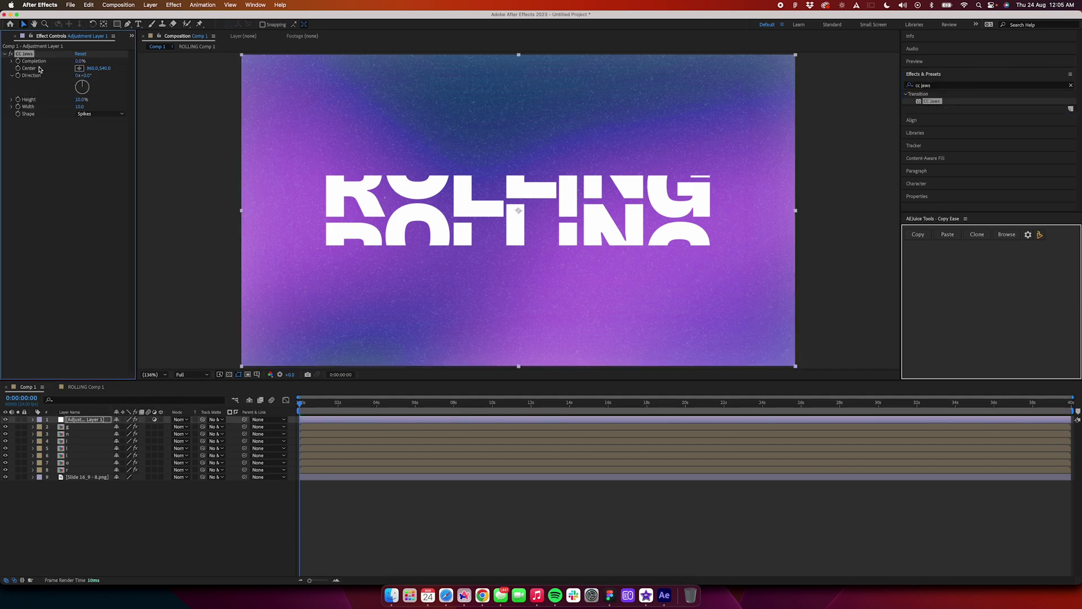
pyautogui.click(81, 99)
pyautogui.write('0')
pyautogui.press('Return')
pyautogui.click(79, 60)
pyautogui.press('Return')
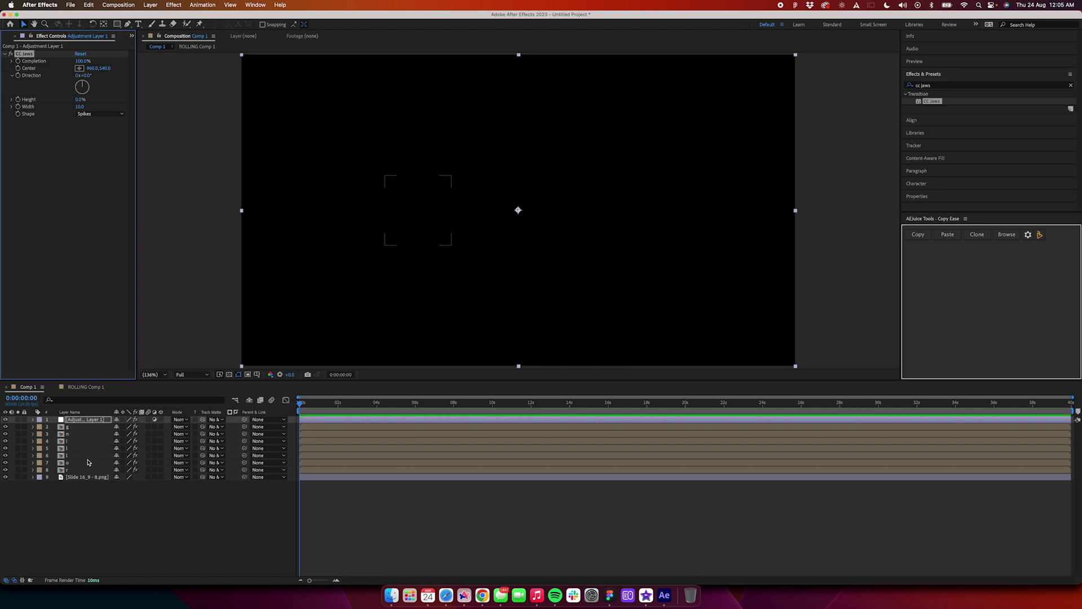
# Pre-compose layers 1 through 8 into Pre-comp 1
pyautogui.click(94, 480)
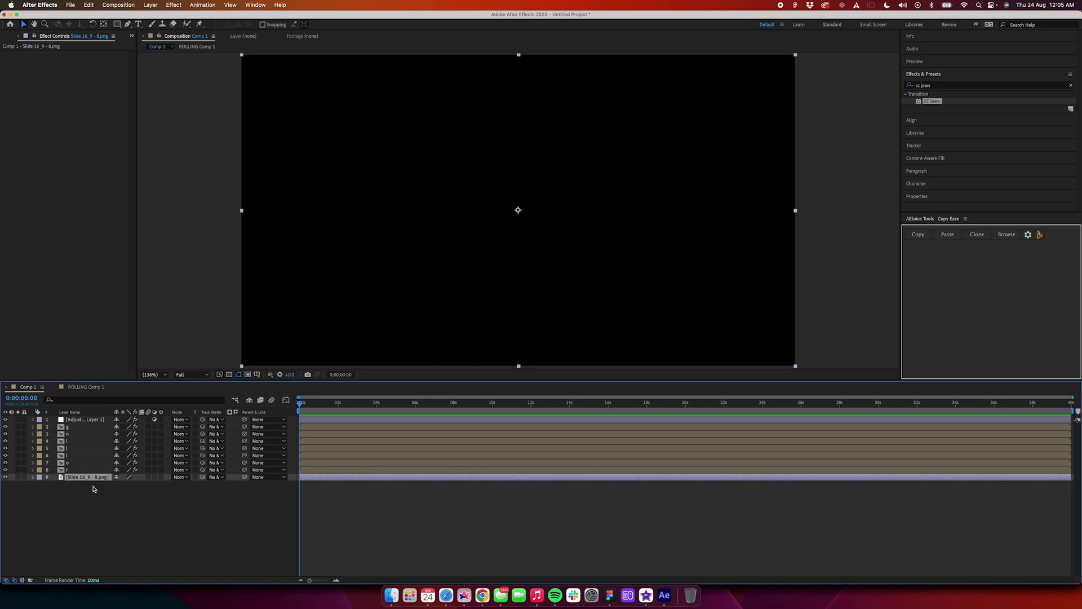
pyautogui.click(93, 489)
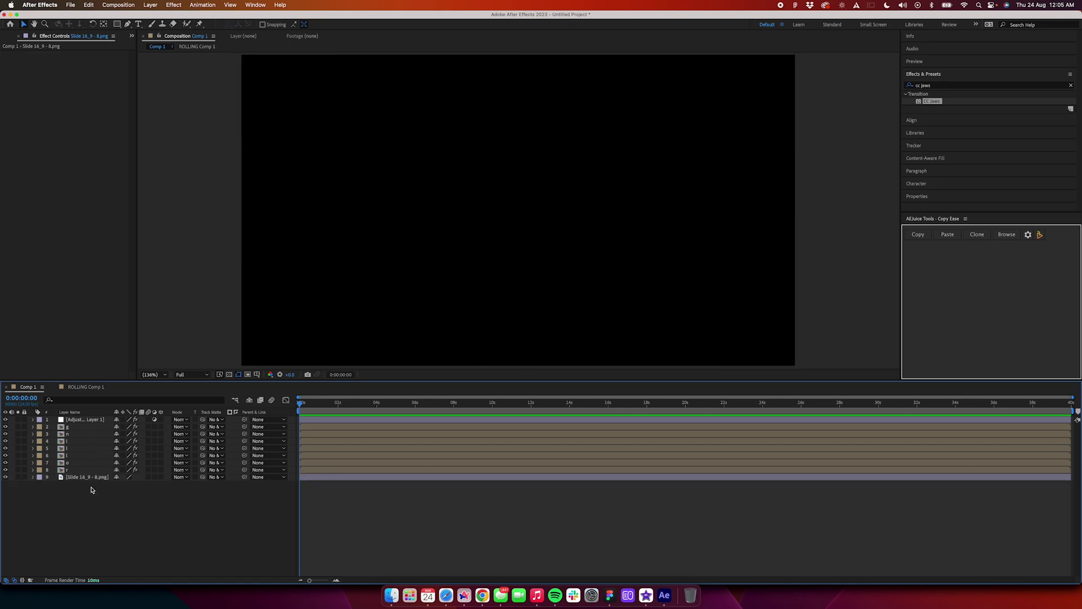
pyautogui.click(90, 469)
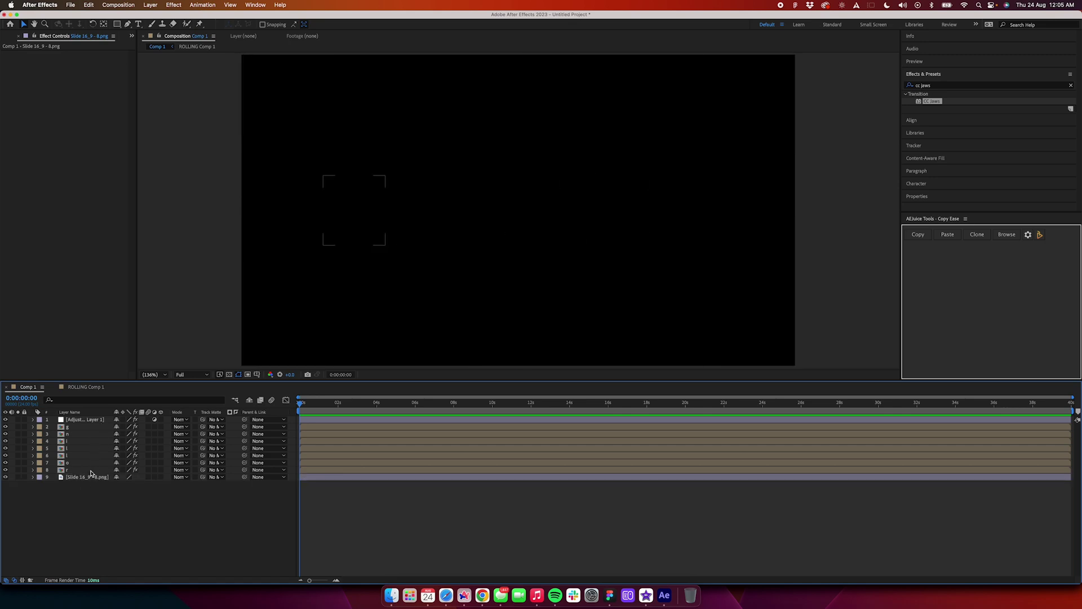
pyautogui.keyDown('shift'); pyautogui.click(96, 420); pyautogui.keyUp('shift')
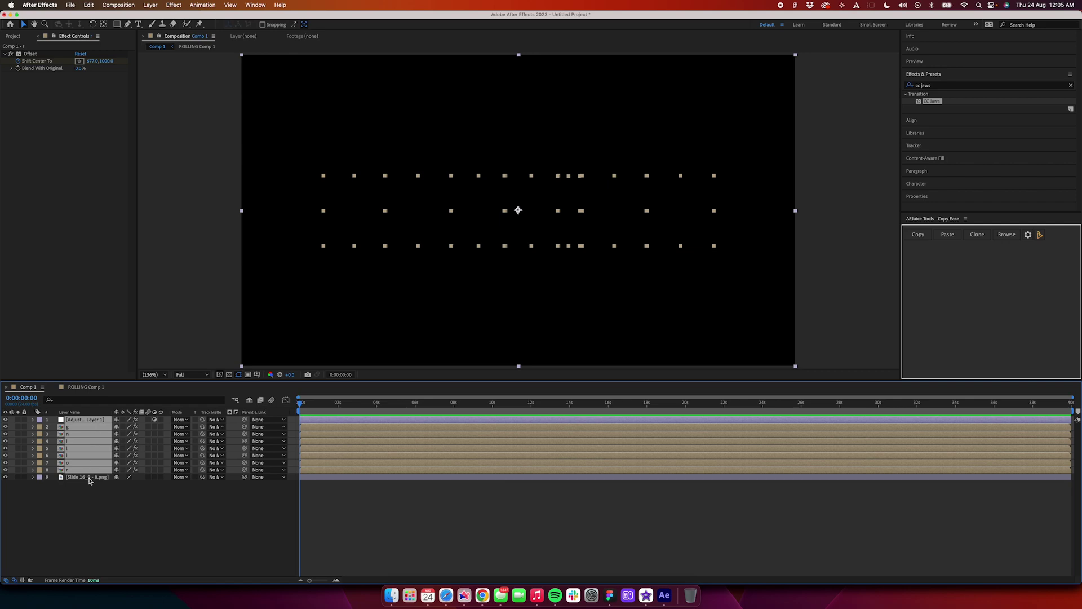
pyautogui.rightClick(82, 423)
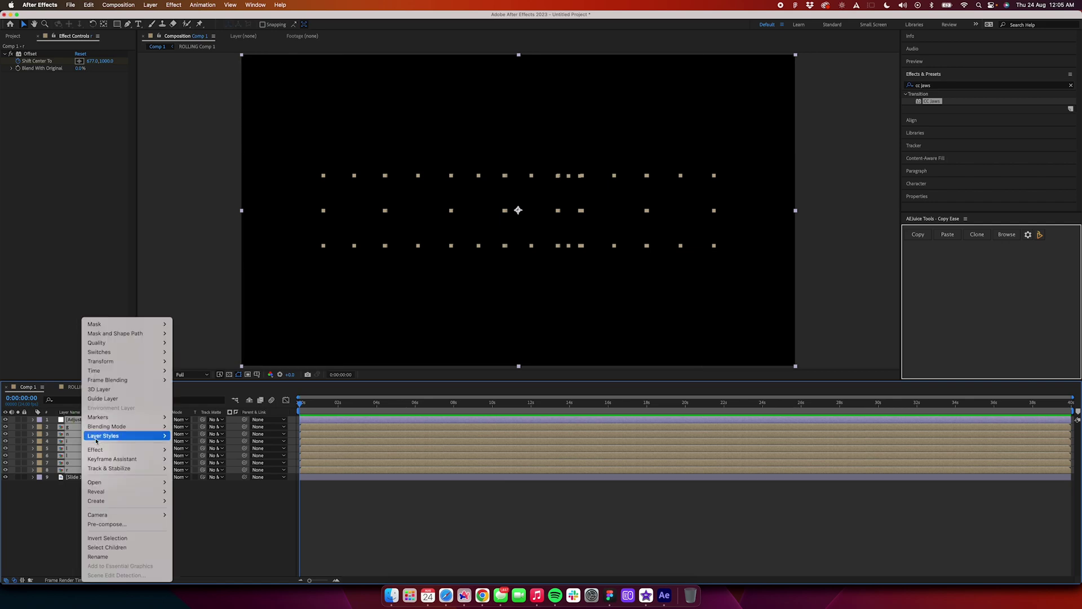
pyautogui.click(119, 524)
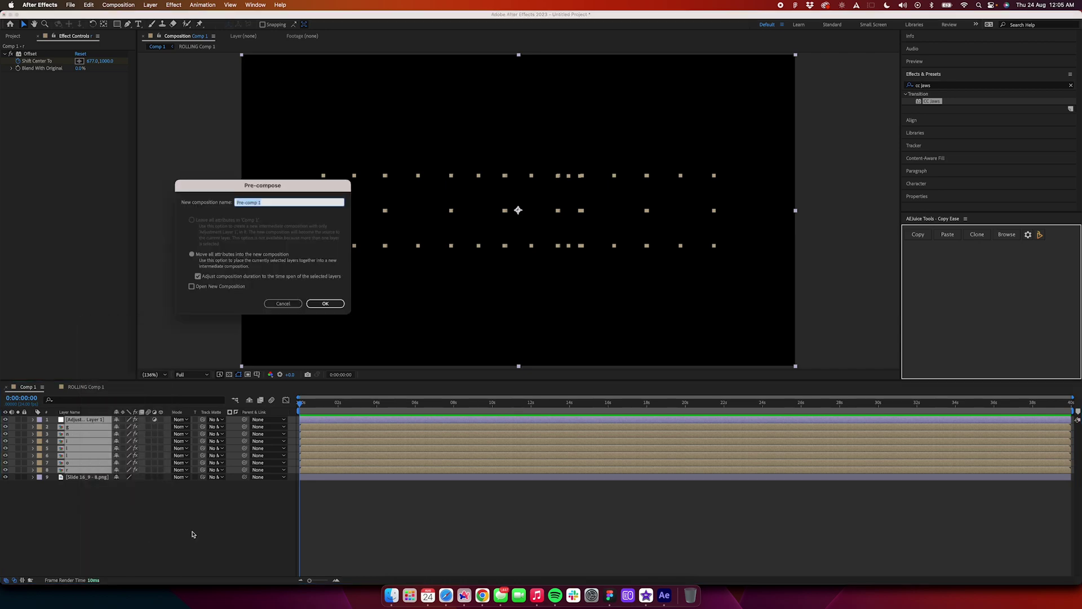
pyautogui.click(323, 310)
# Open Pre-comp 1 and select Adjustment Layer 1 to show CC Jaws
pyautogui.click(180, 457)
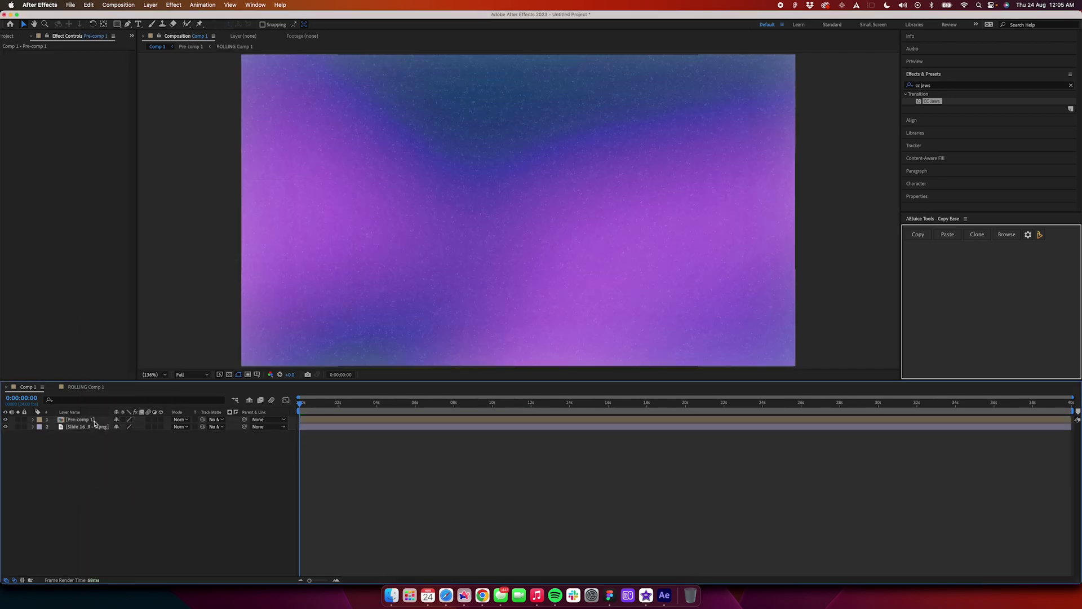
pyautogui.doubleClick(93, 421)
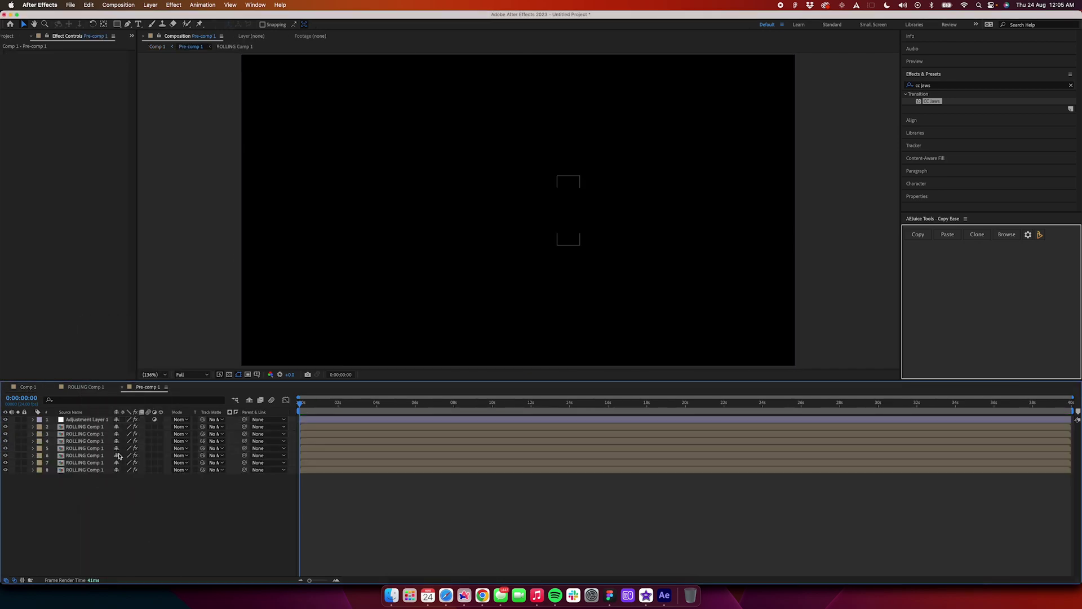
pyautogui.click(93, 421)
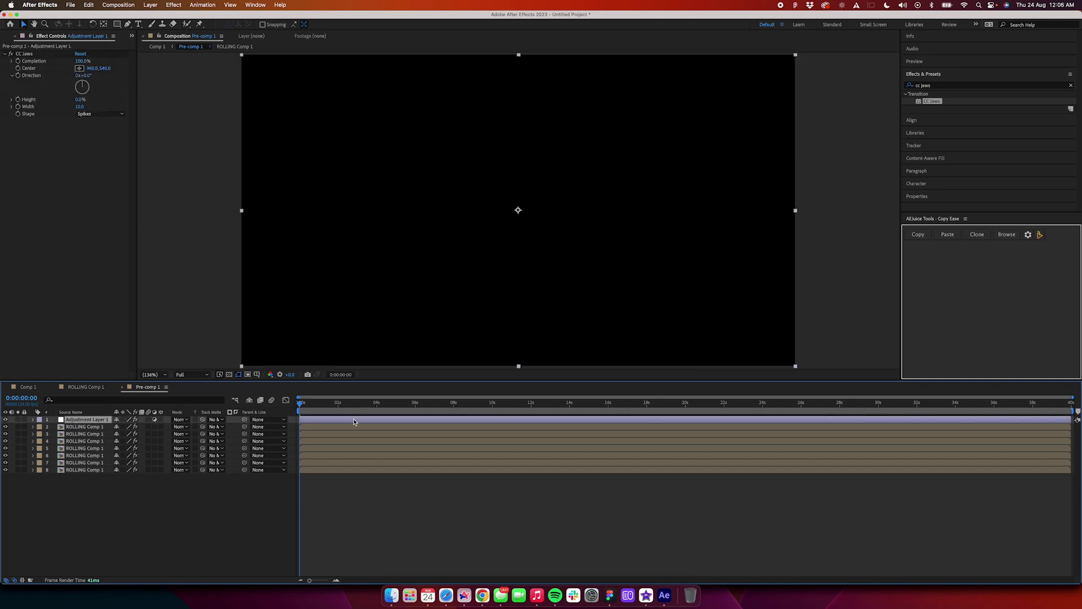
# Keyframe CC Jaws Completion to 0% at frame 5 and preview the reveal
pyautogui.click(18, 55)
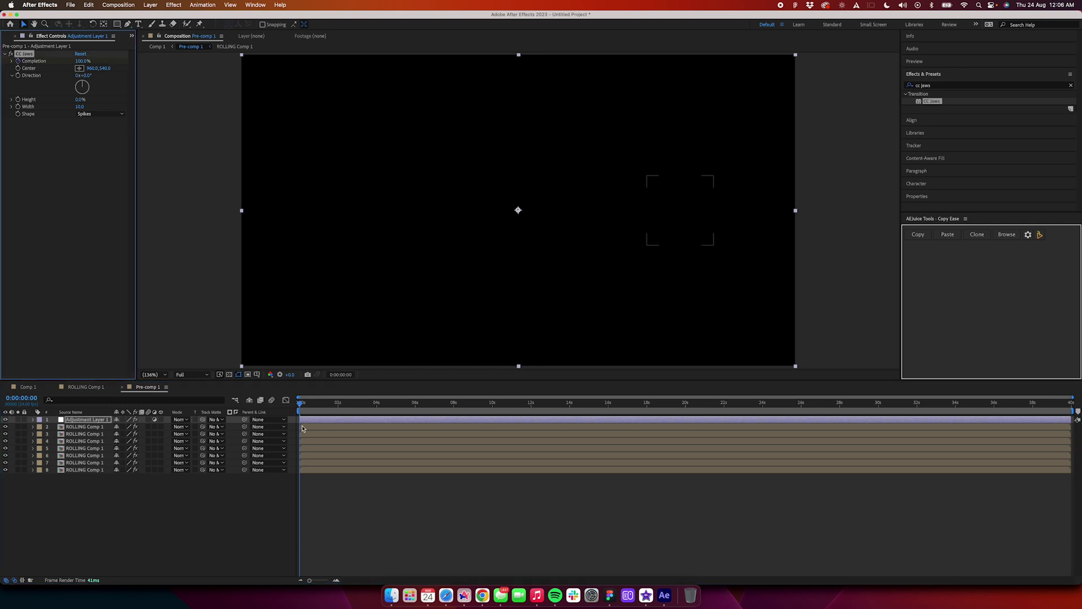
pyautogui.press('u')
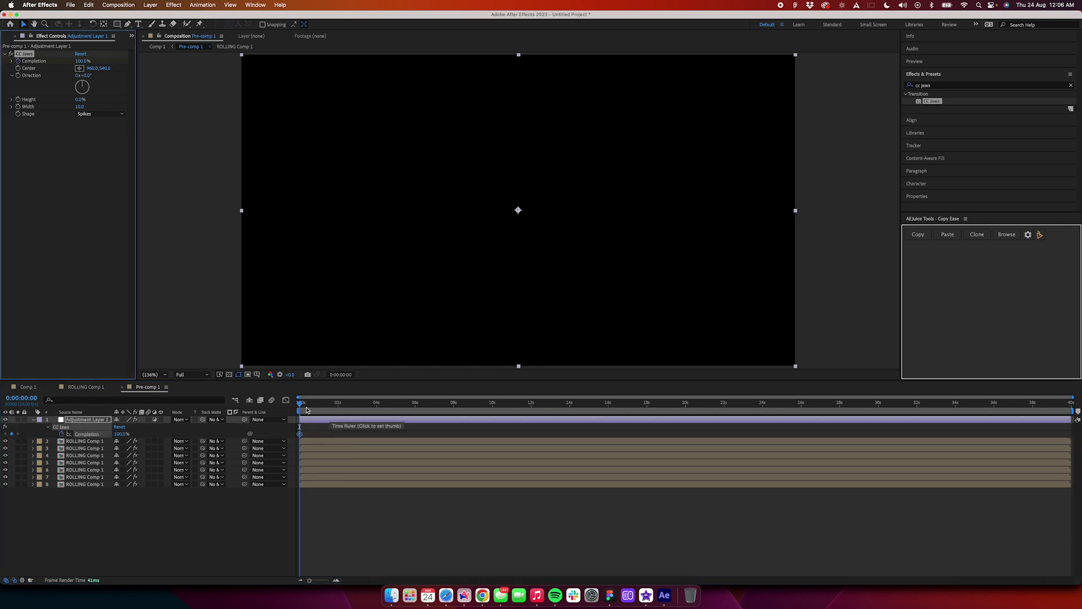
pyautogui.press('space')
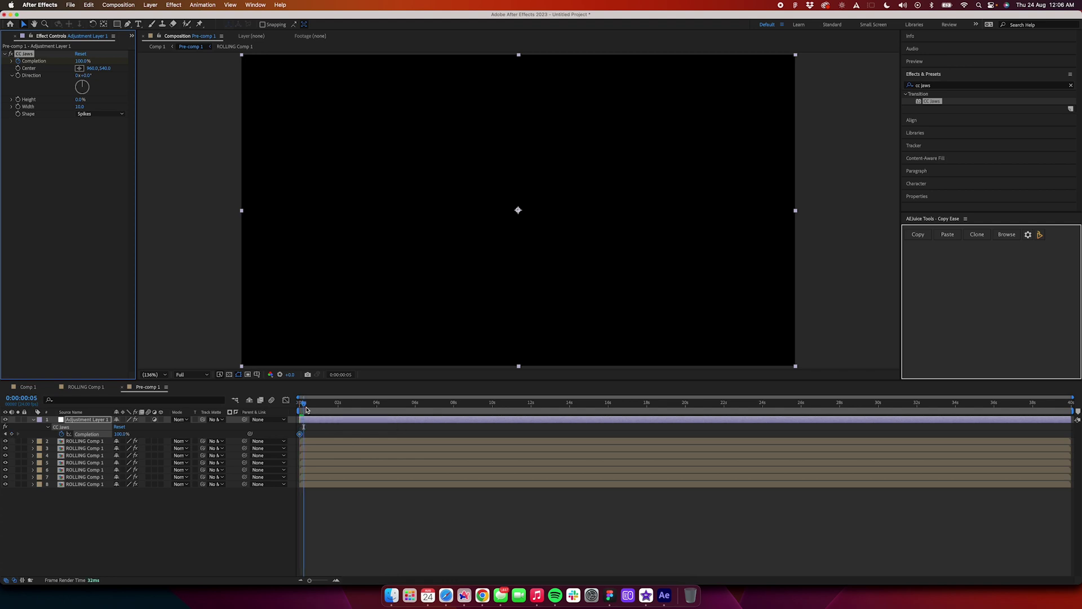
pyautogui.click(12, 434)
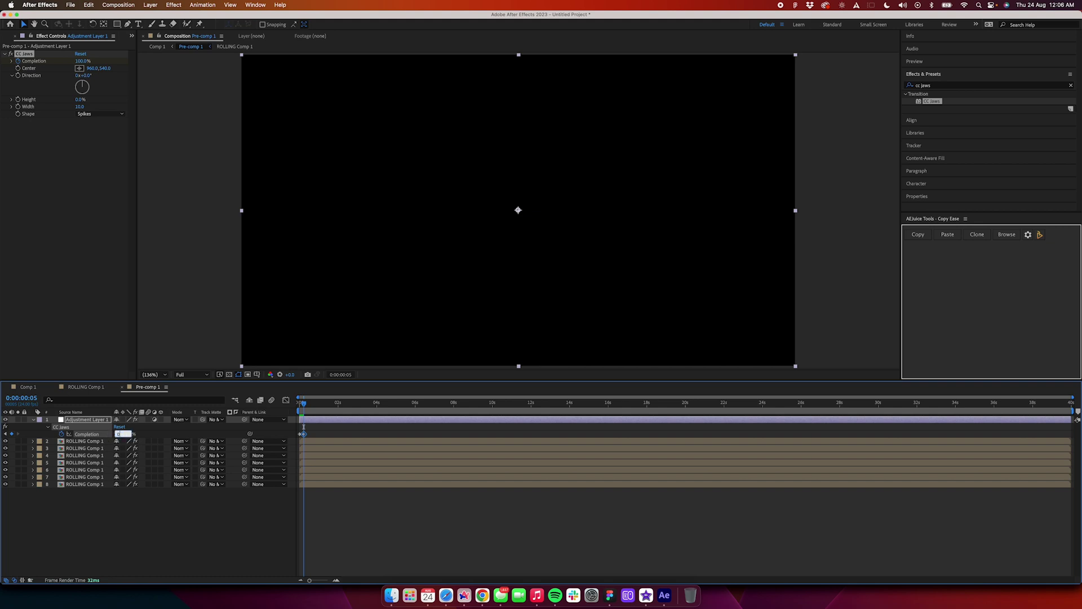
pyautogui.press('Return')
pyautogui.press('space')
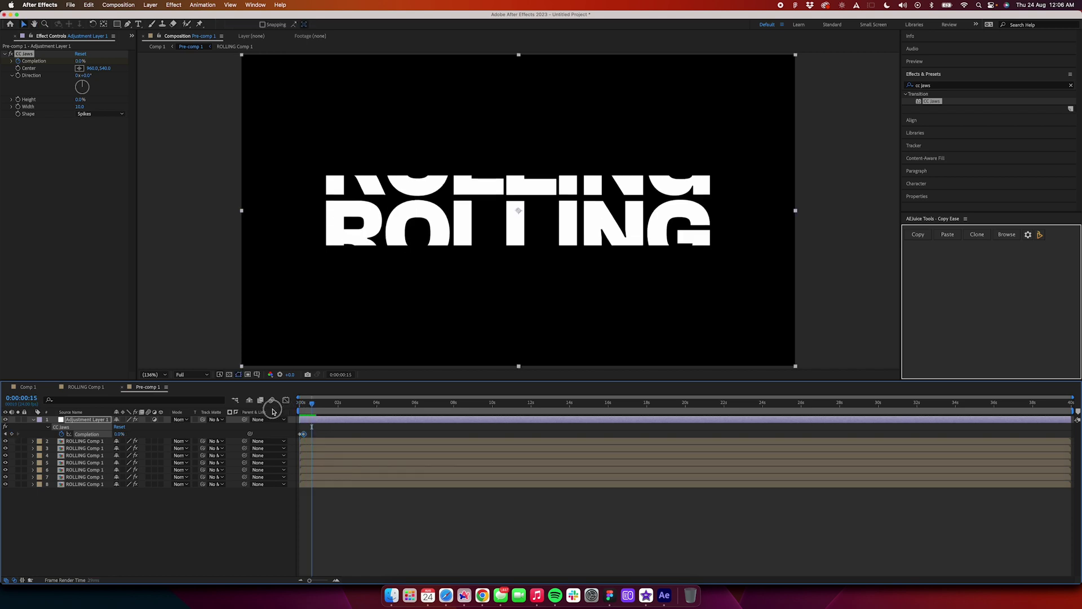
pyautogui.press('space')
# Retime the Completion end keyframe to about frame 10 and preview the jaws reveal
pyautogui.moveTo(301, 405); pyautogui.dragTo(330, 434)
pyautogui.scroll(3, 302, 437)
pyautogui.press('Home')
pyautogui.press('space')
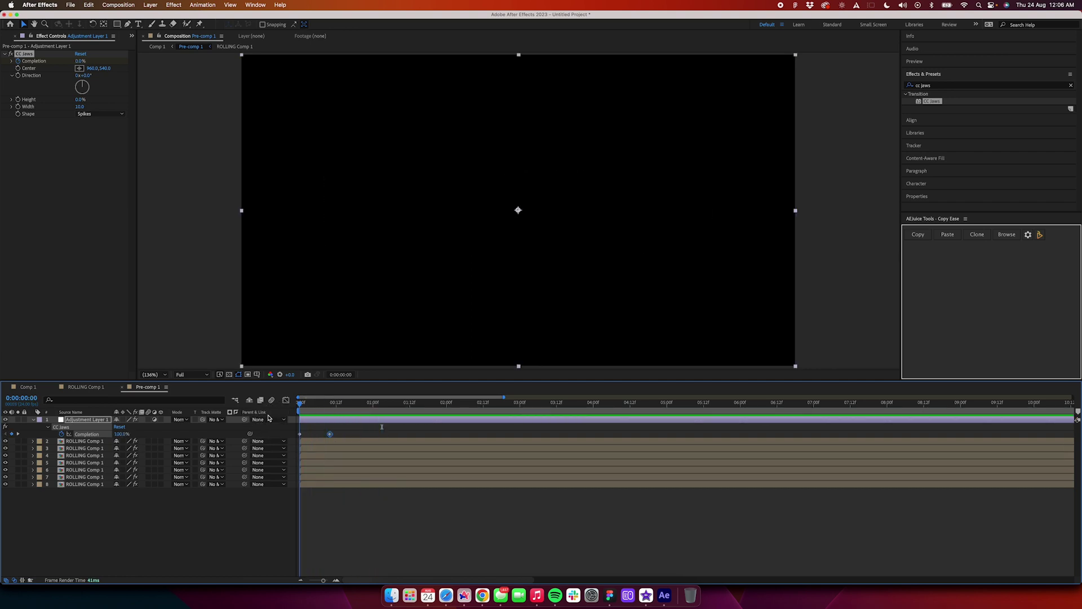
pyautogui.moveTo(339, 433); pyautogui.dragTo(289, 438)
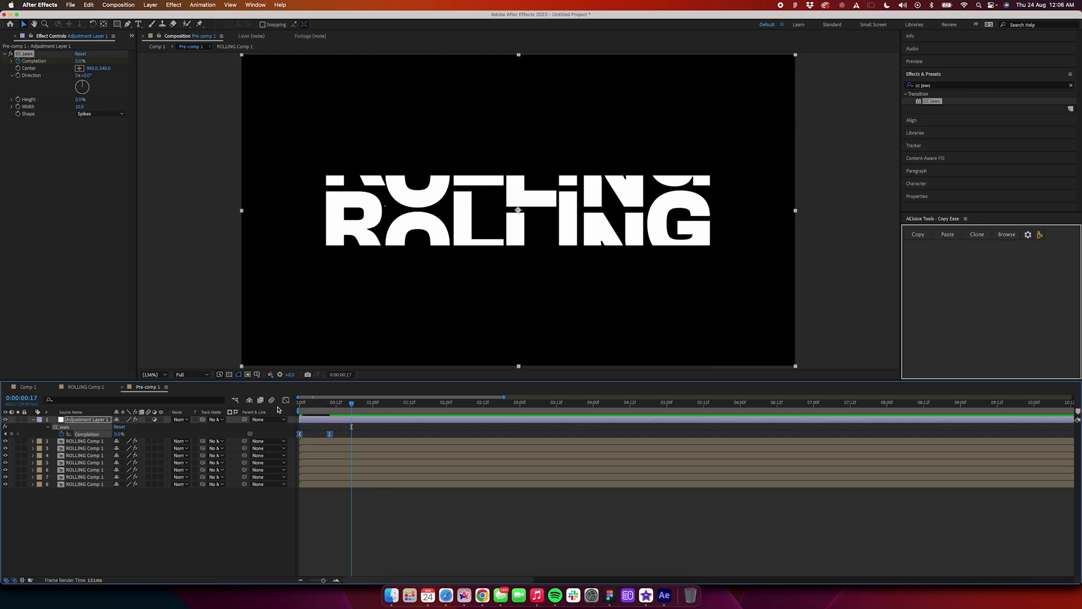
pyautogui.press('space')
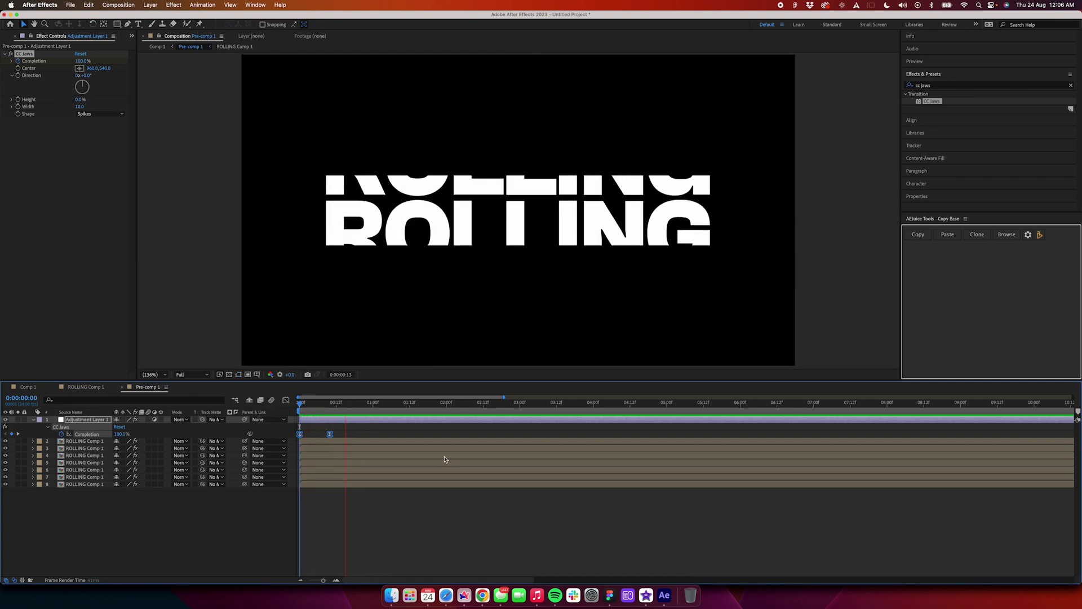
pyautogui.press('space')
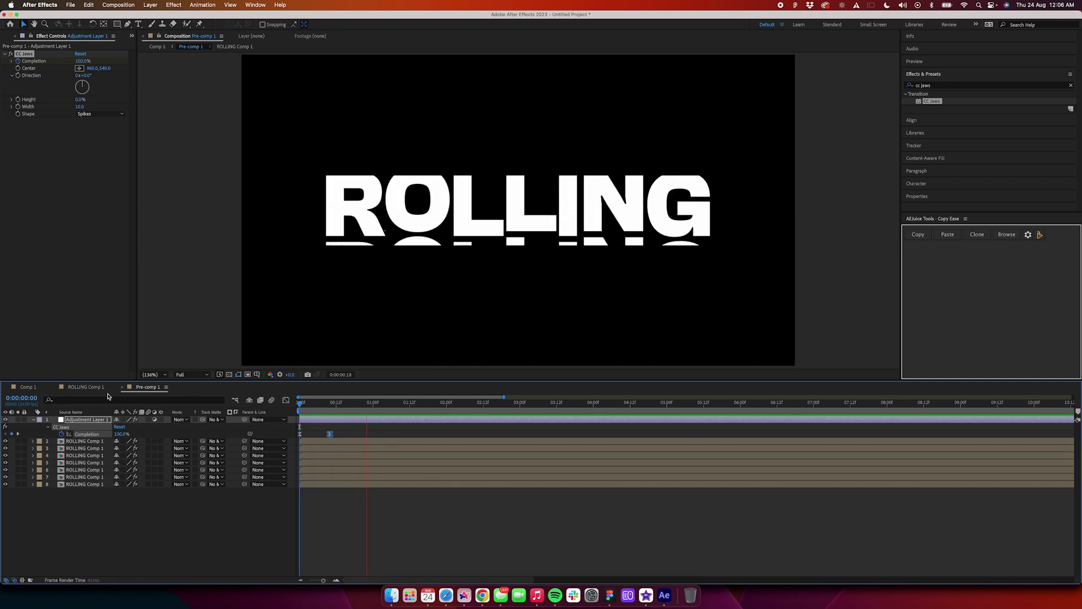
# Return to Comp 1 and play back the ROLLING reveal from the start
pyautogui.click(38, 388)
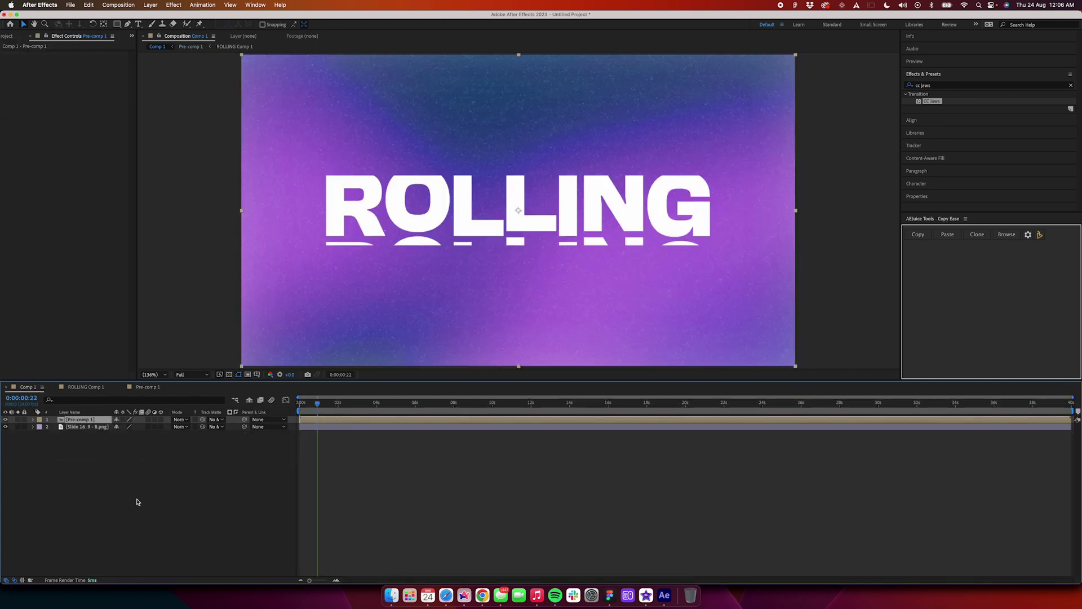
pyautogui.press('Home')
pyautogui.click(328, 403)
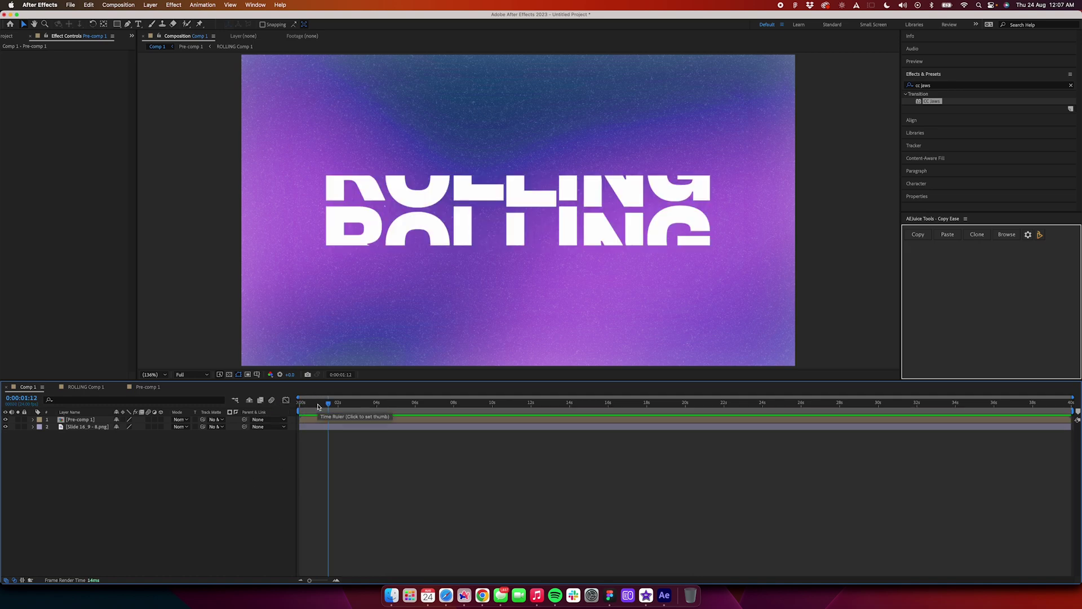
pyautogui.moveTo(319, 406); pyautogui.dragTo(287, 484)
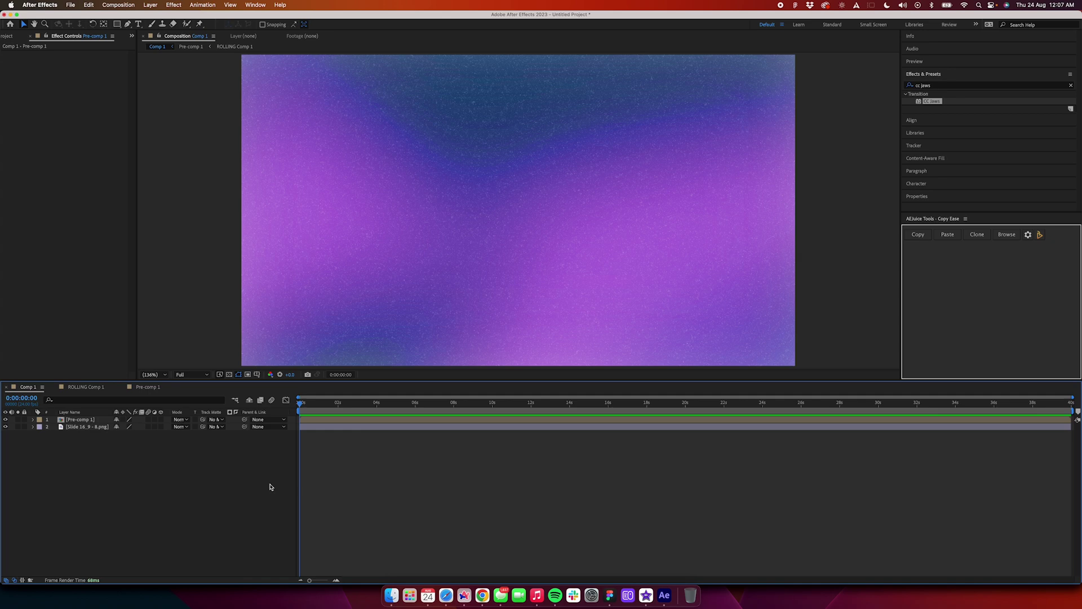
pyautogui.press('space')
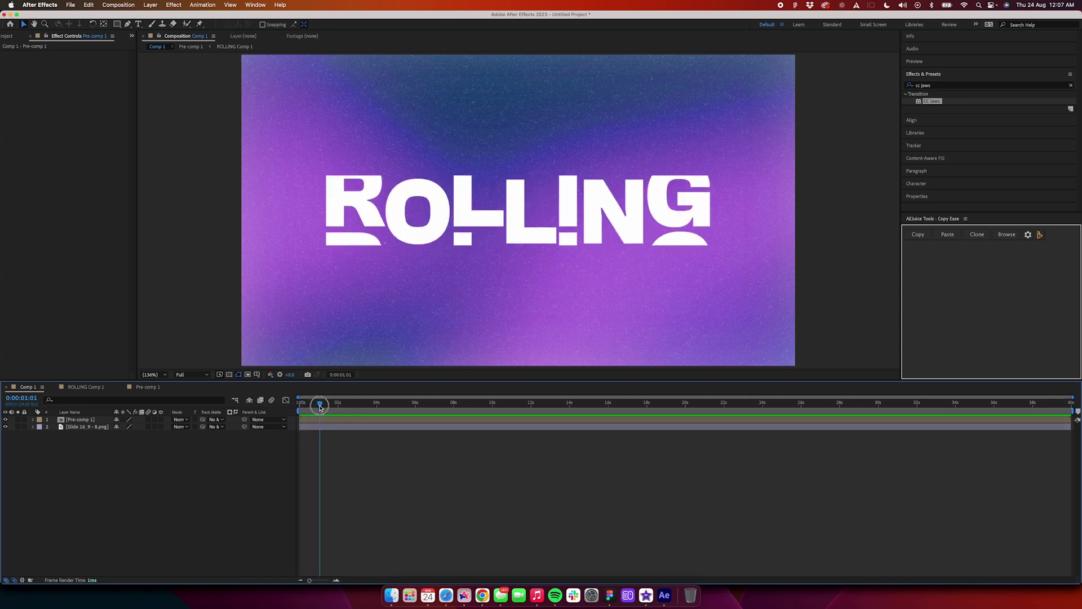
# Apply Drop Shadow to the ROLLING pre-comp with 14% opacity, 40 distance, 56 softness
pyautogui.click(383, 420)
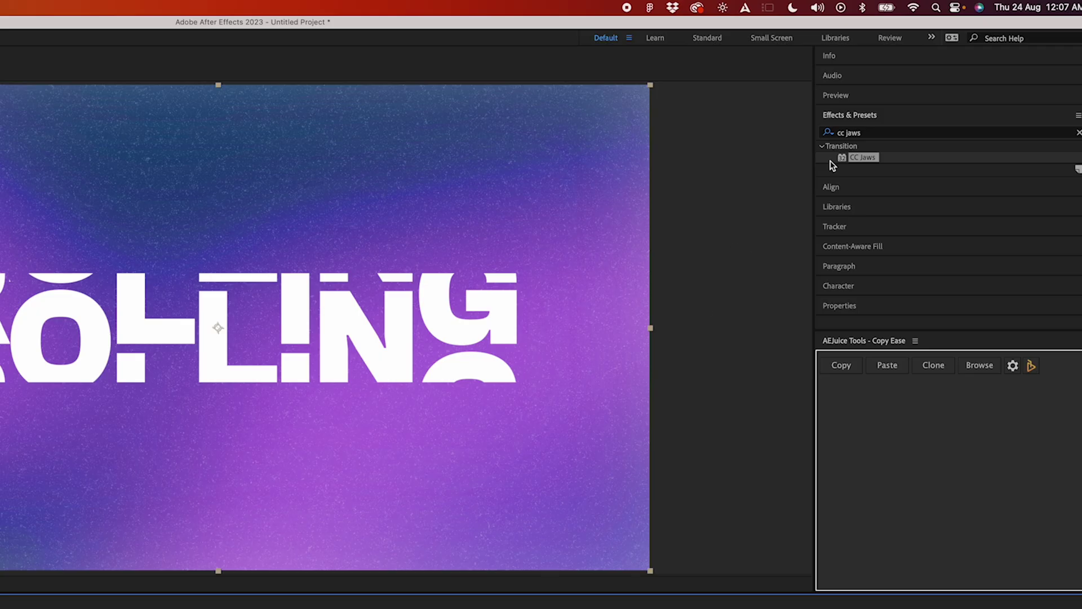
pyautogui.click(865, 133)
pyautogui.write('drop shadow')
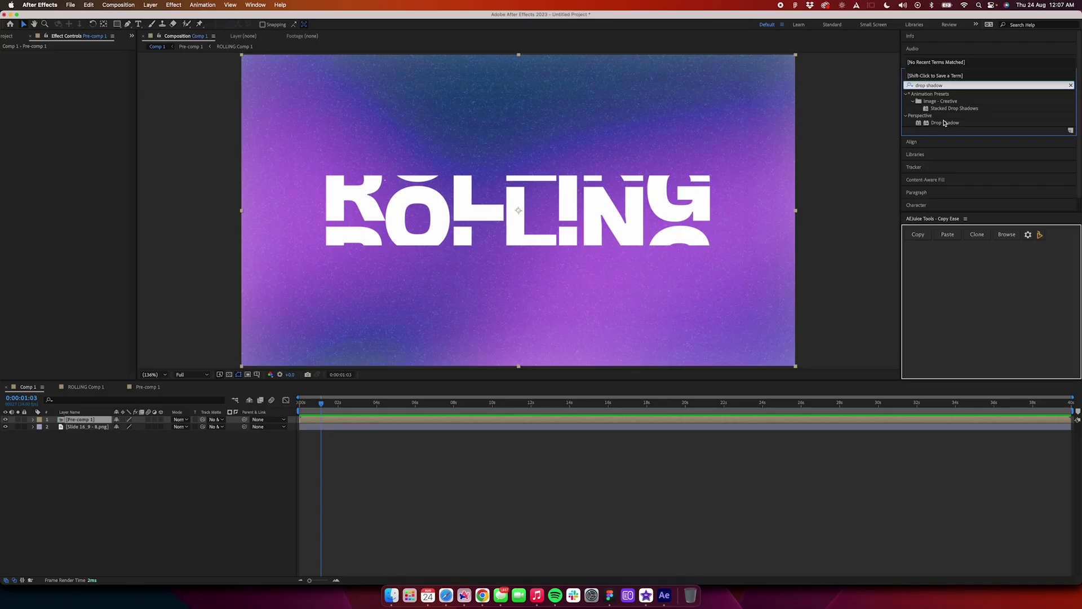
pyautogui.moveTo(945, 123); pyautogui.dragTo(345, 420)
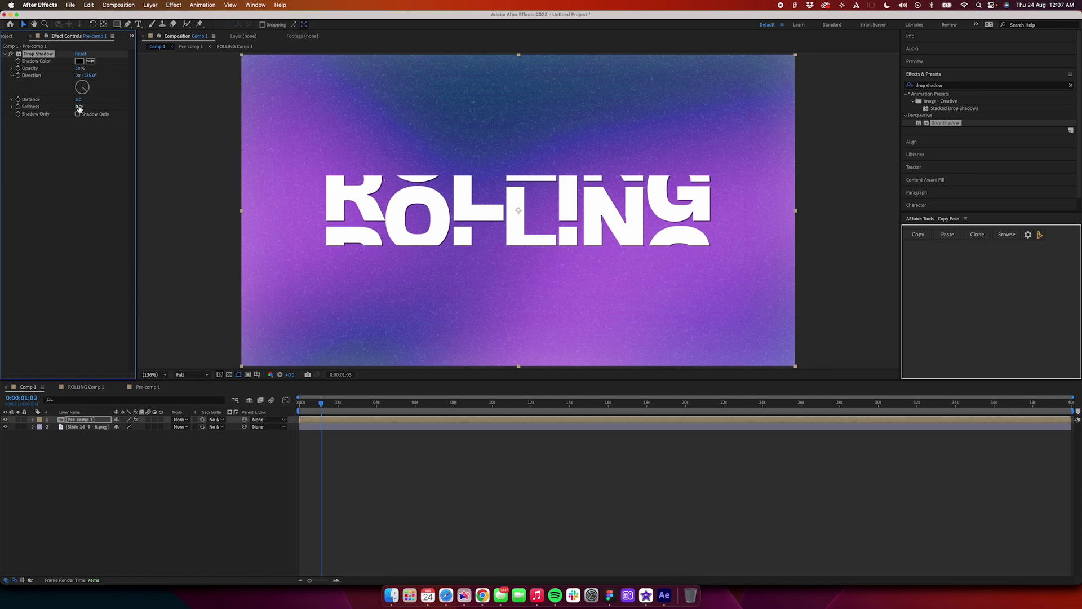
pyautogui.moveTo(79, 108); pyautogui.dragTo(142, 138)
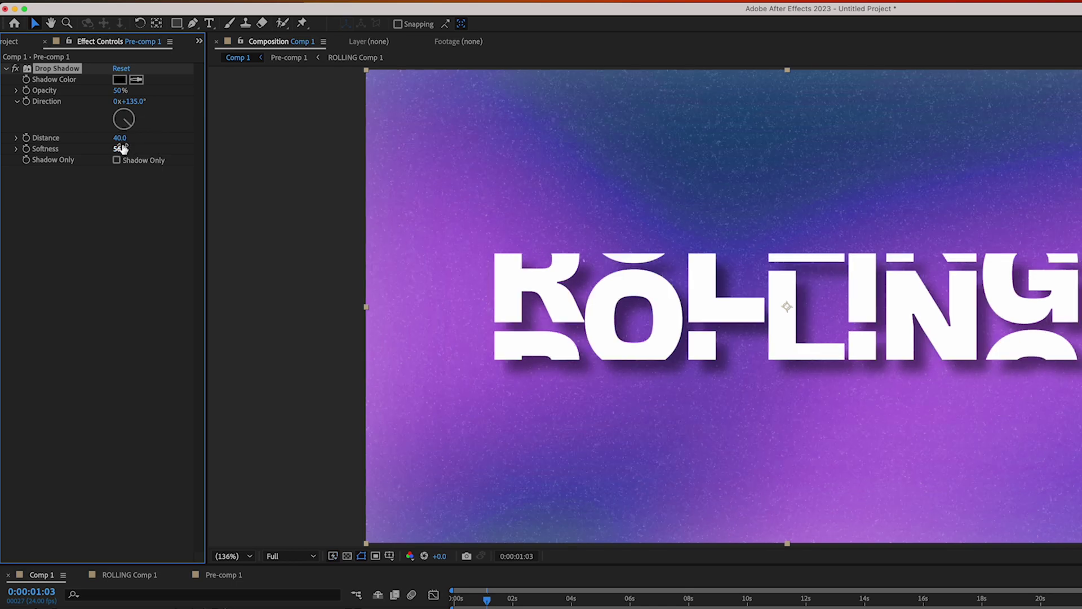
pyautogui.moveTo(120, 90); pyautogui.dragTo(68, 103)
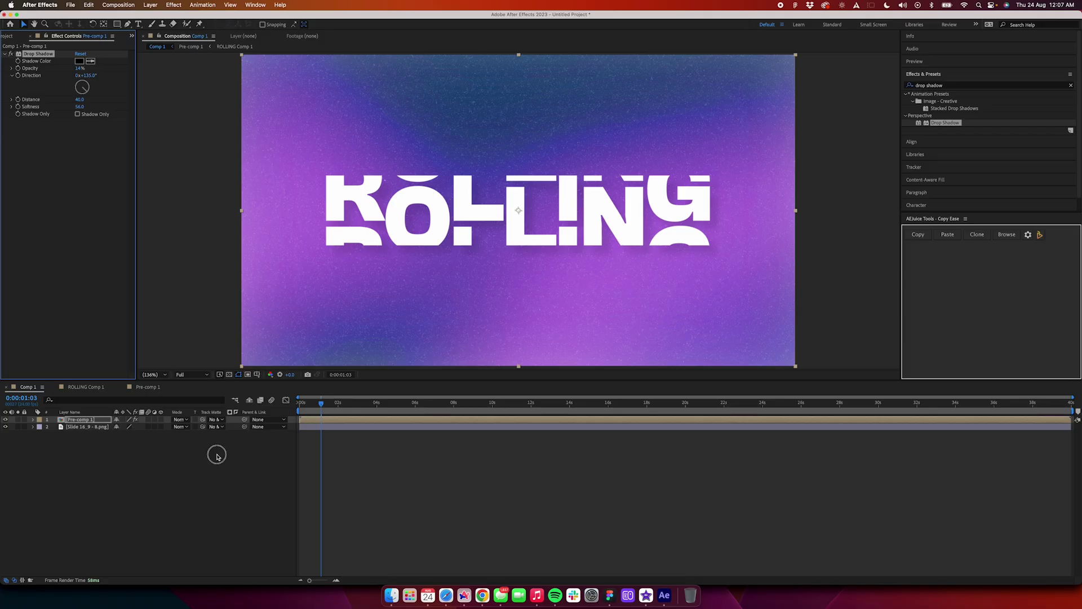
pyautogui.click(217, 455)
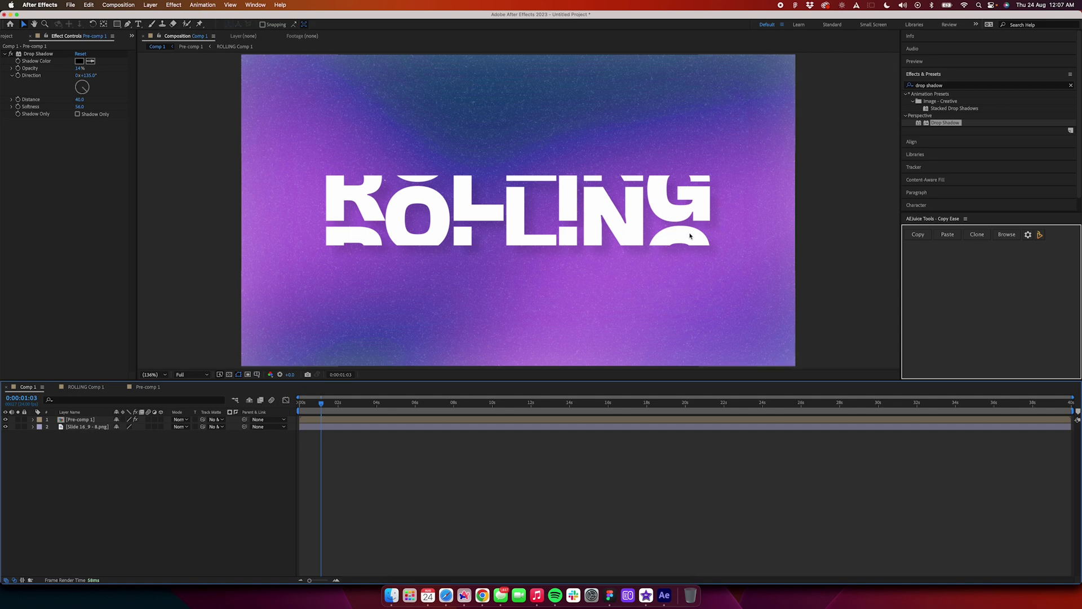
# Keyframe Pre-comp 1 Scale from 150% at 0s to 100% at 1 second
pyautogui.click(96, 421)
pyautogui.scroll(5, 325, 405)
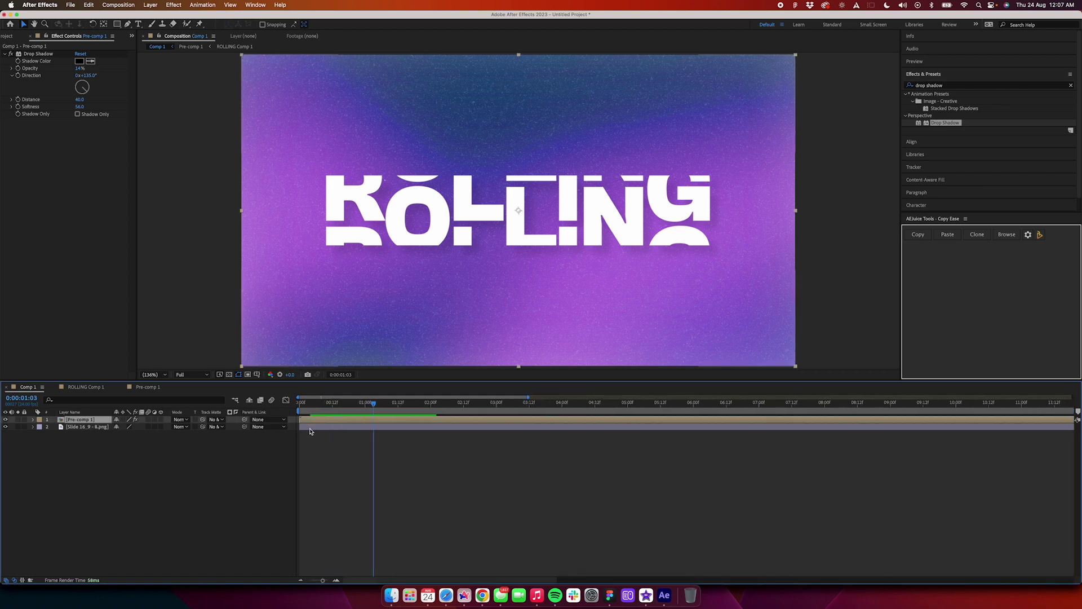
pyautogui.press('Home')
pyautogui.press('s')
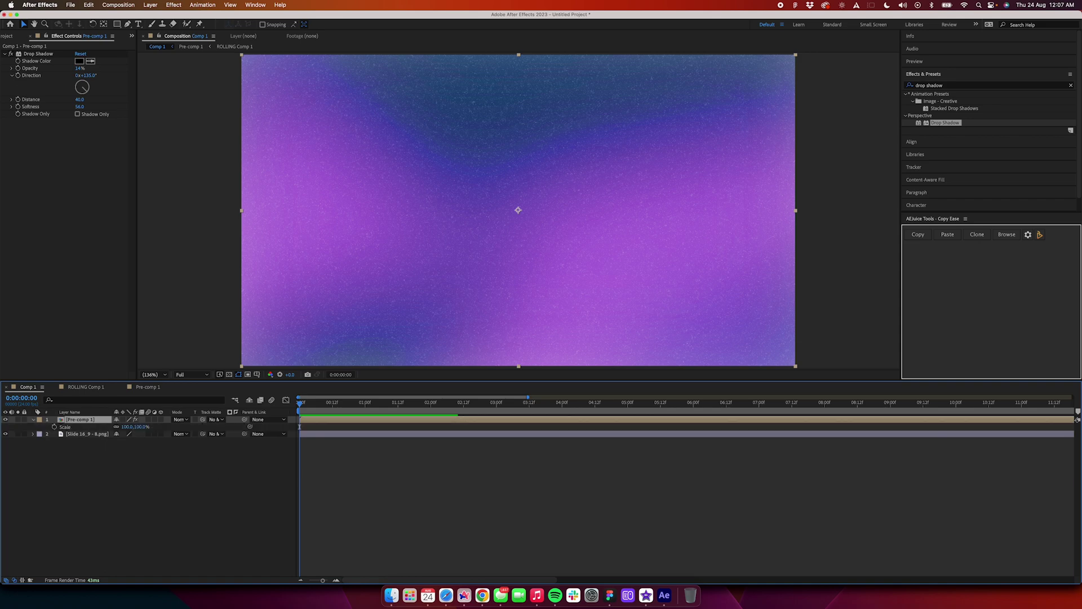
pyautogui.click(54, 427)
pyautogui.press('-')
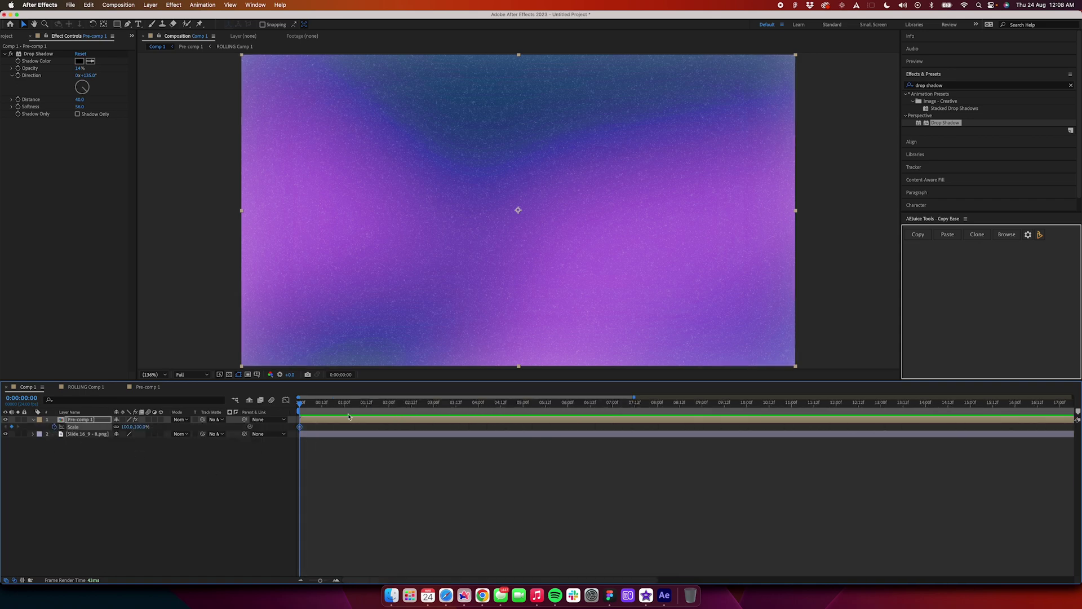
pyautogui.press('-')
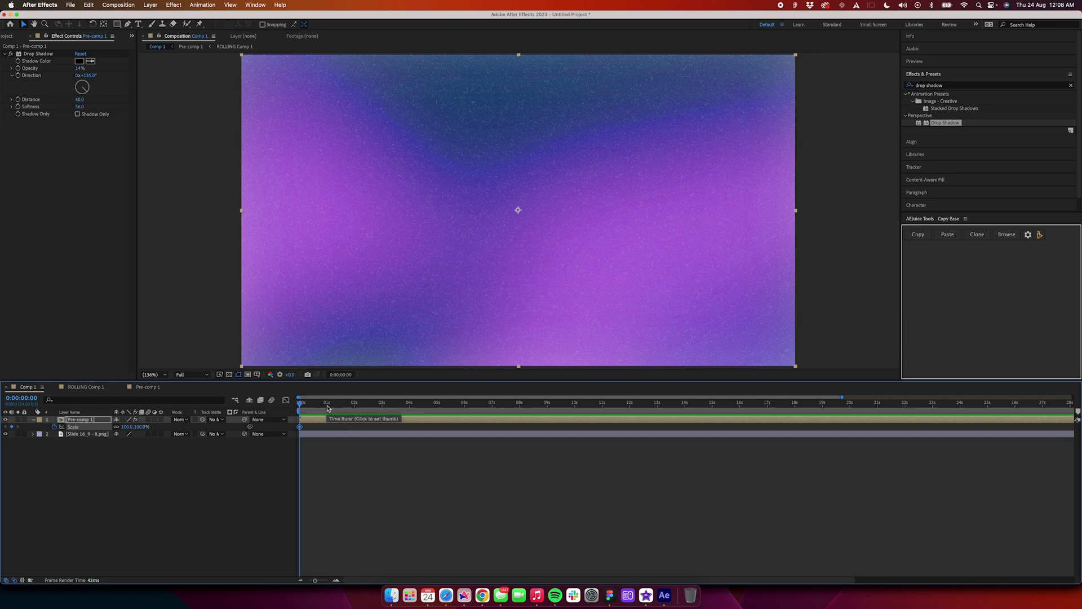
pyautogui.click(327, 404)
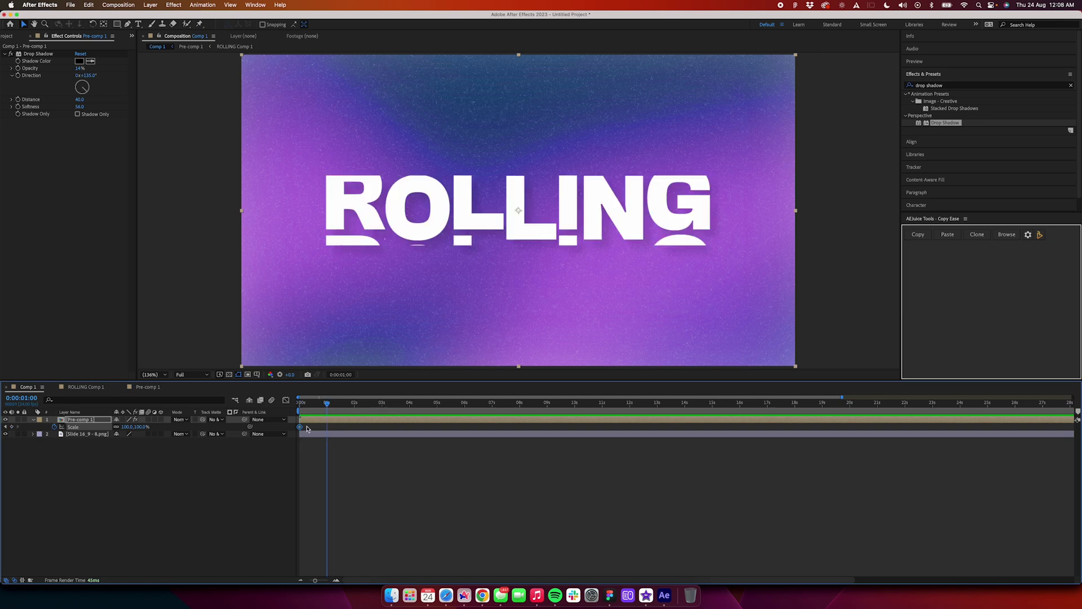
pyautogui.click(11, 427)
pyautogui.click(6, 427)
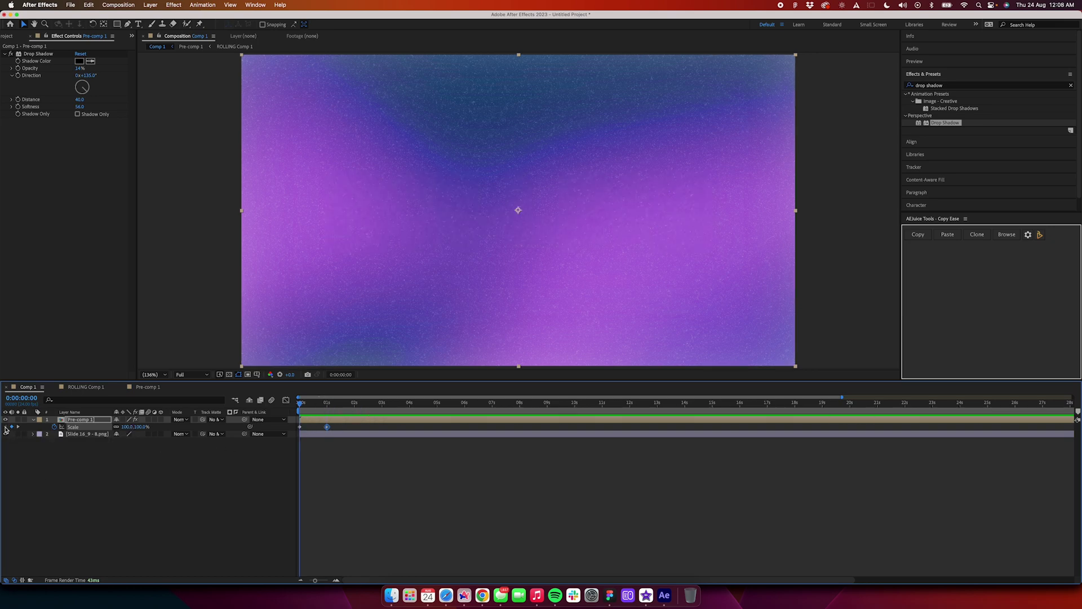
pyautogui.click(127, 426)
pyautogui.press('Return')
# Strengthen the Scale keyframe ease in the speed graph and preview the zoom-down
pyautogui.moveTo(341, 429); pyautogui.dragTo(287, 432)
pyautogui.click(286, 400)
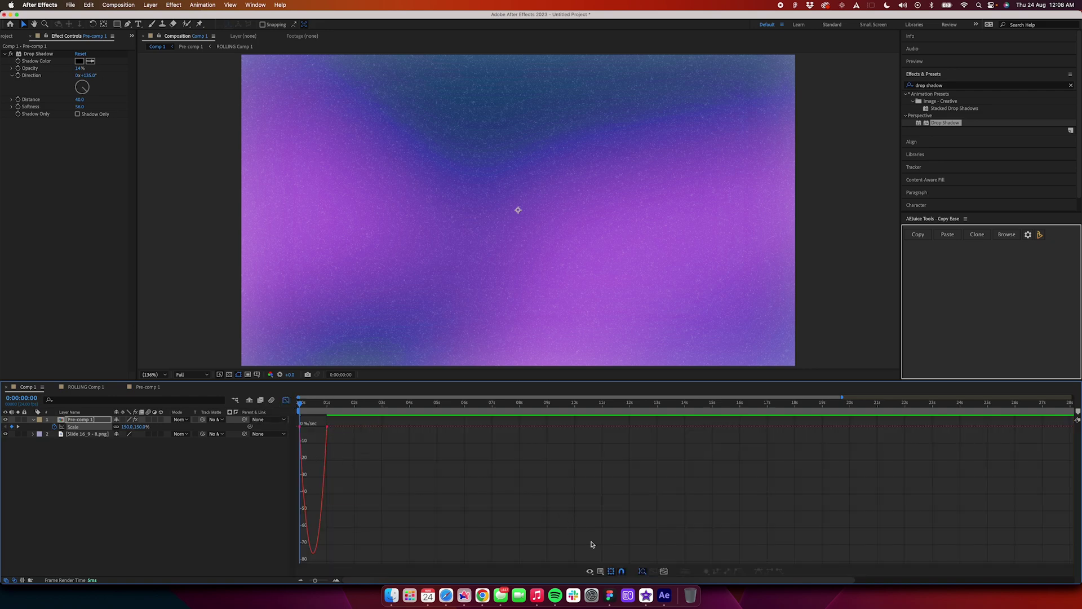
pyautogui.moveTo(314, 419)
pyautogui.mouseDown()
pyautogui.moveTo(382, 454)
pyautogui.moveTo(305, 428)
pyautogui.mouseUp()
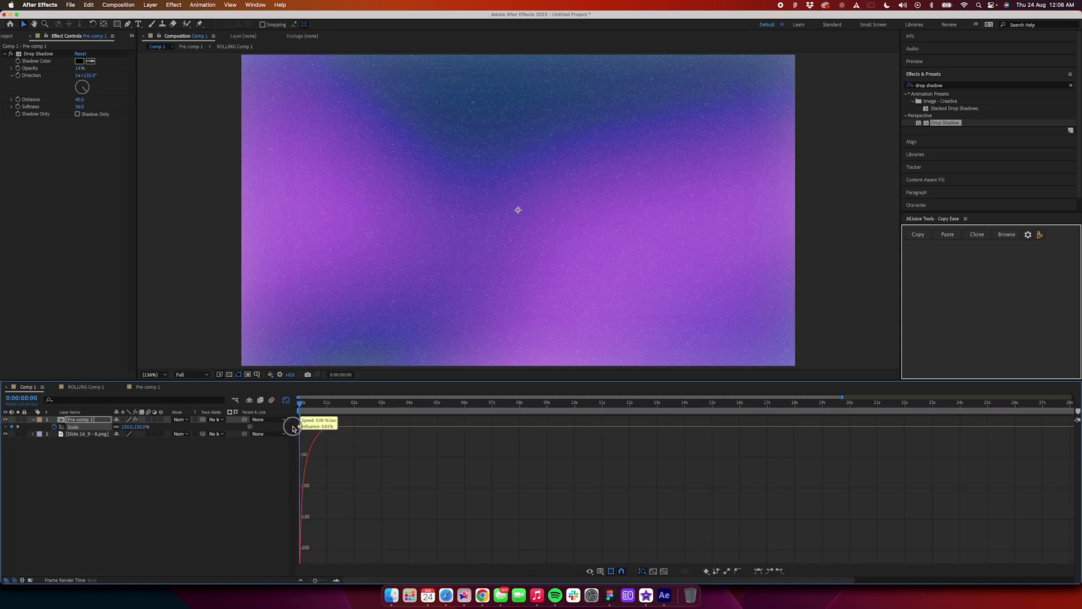
pyautogui.click(286, 400)
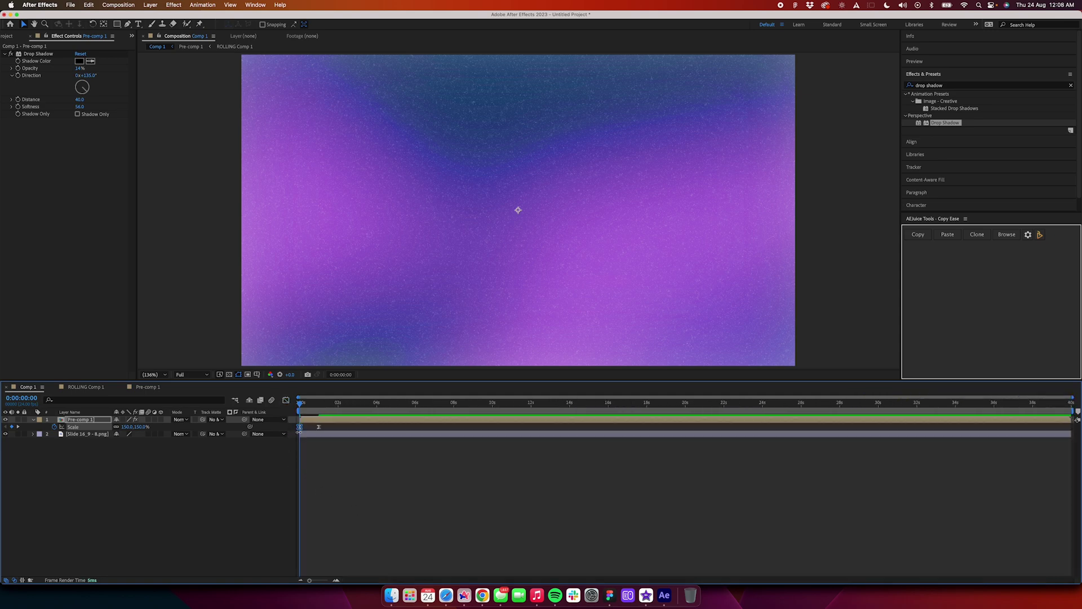
pyautogui.press('space')
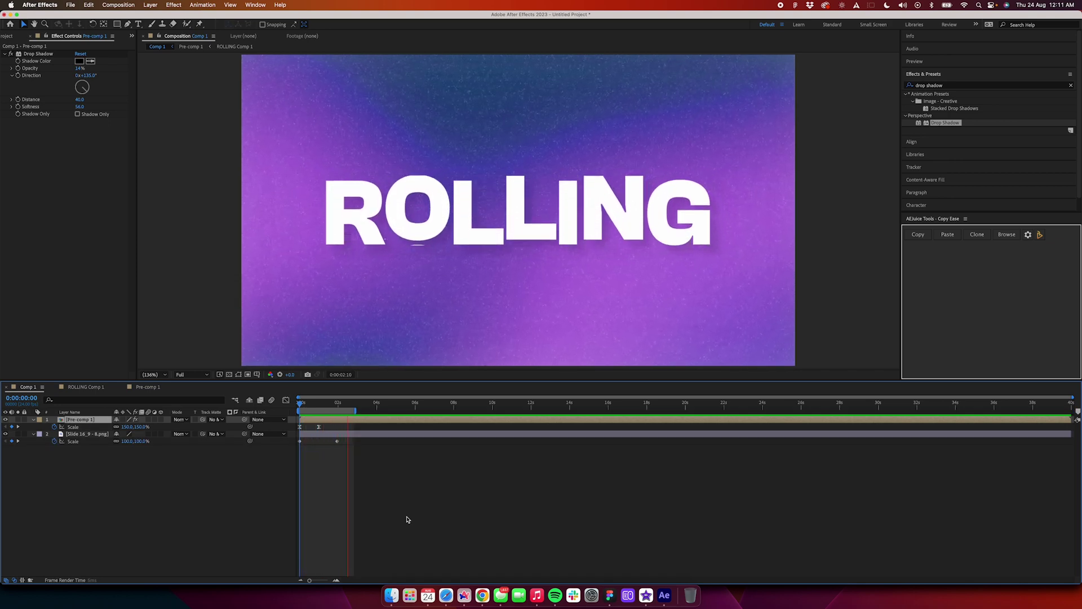
# Apply CC Force Motion Blur above Drop Shadow on Pre-comp 1 with 16 samples
pyautogui.click(984, 88)
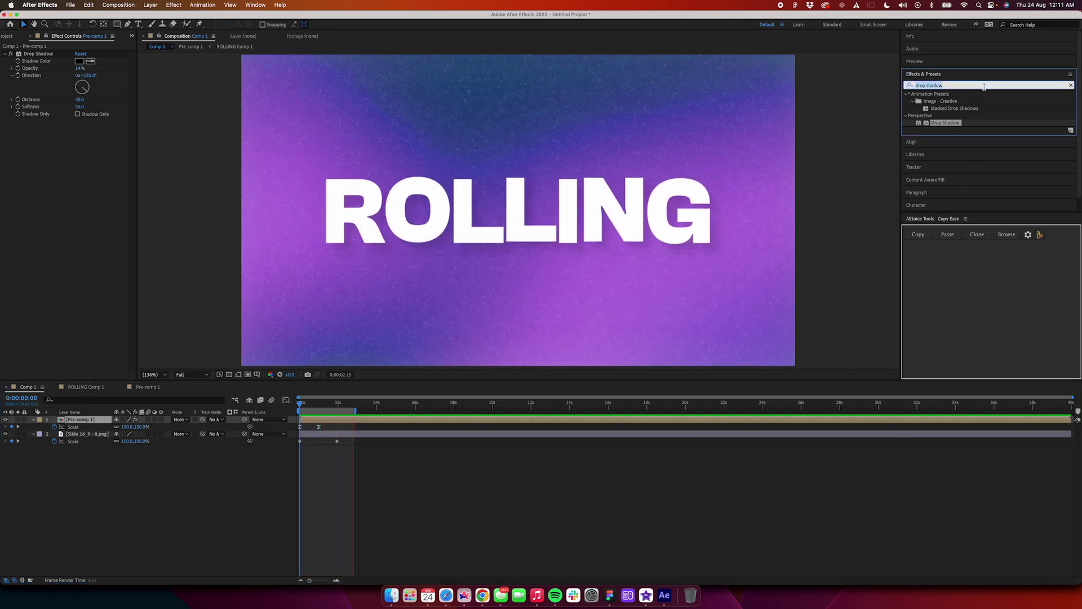
pyautogui.write('force')
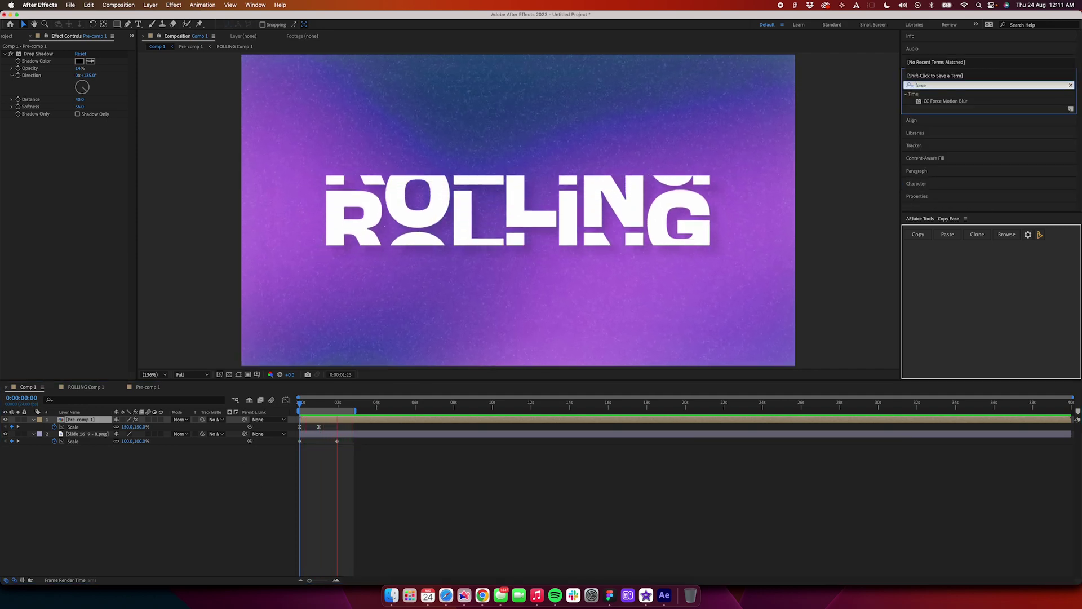
pyautogui.moveTo(967, 105); pyautogui.dragTo(95, 423)
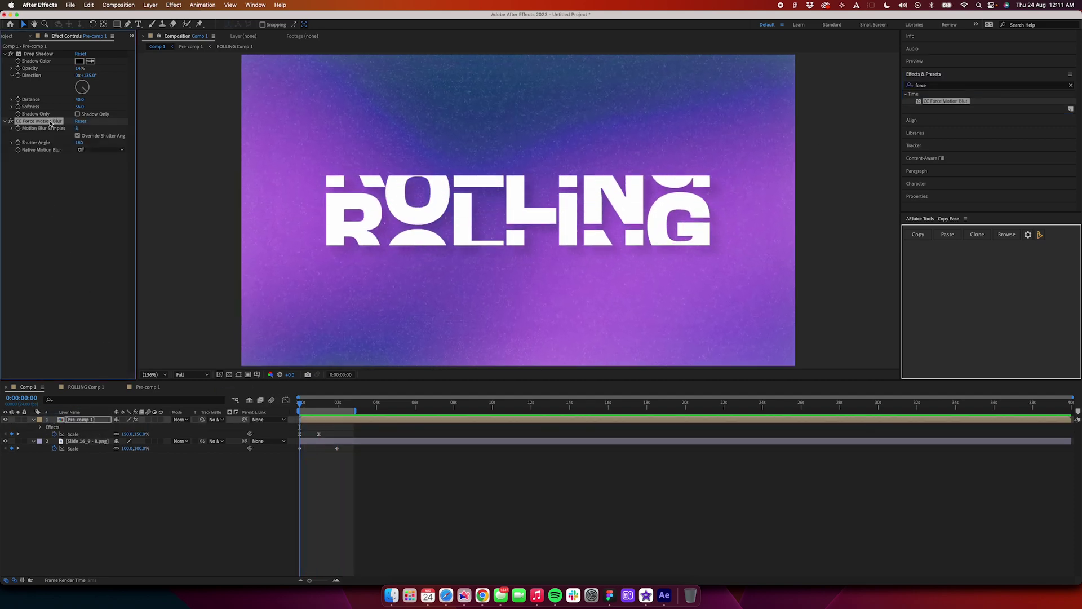
pyautogui.moveTo(50, 123); pyautogui.dragTo(50, 54)
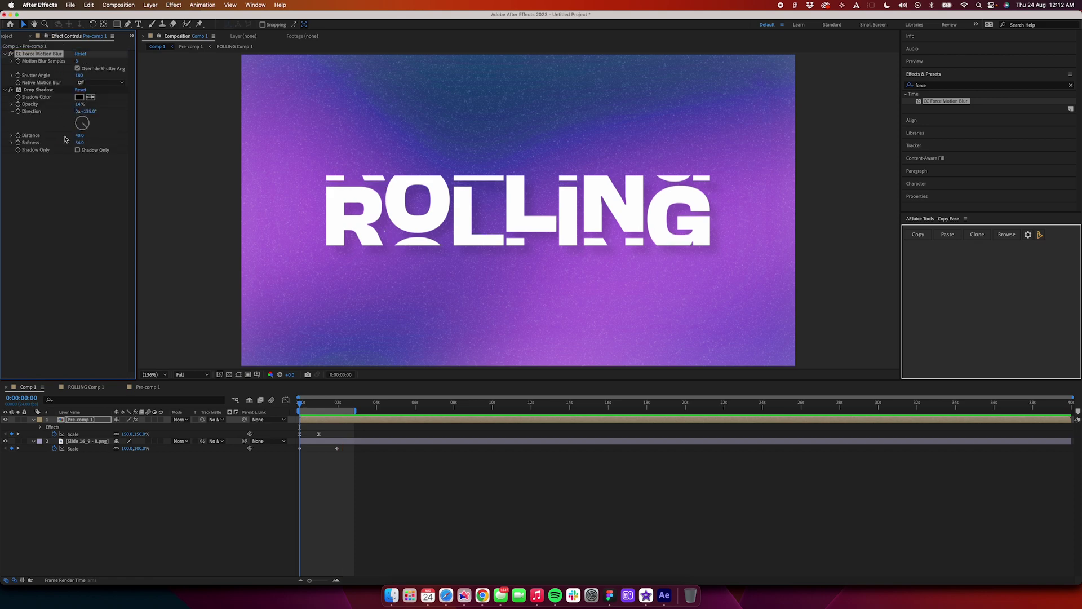
pyautogui.click(77, 61)
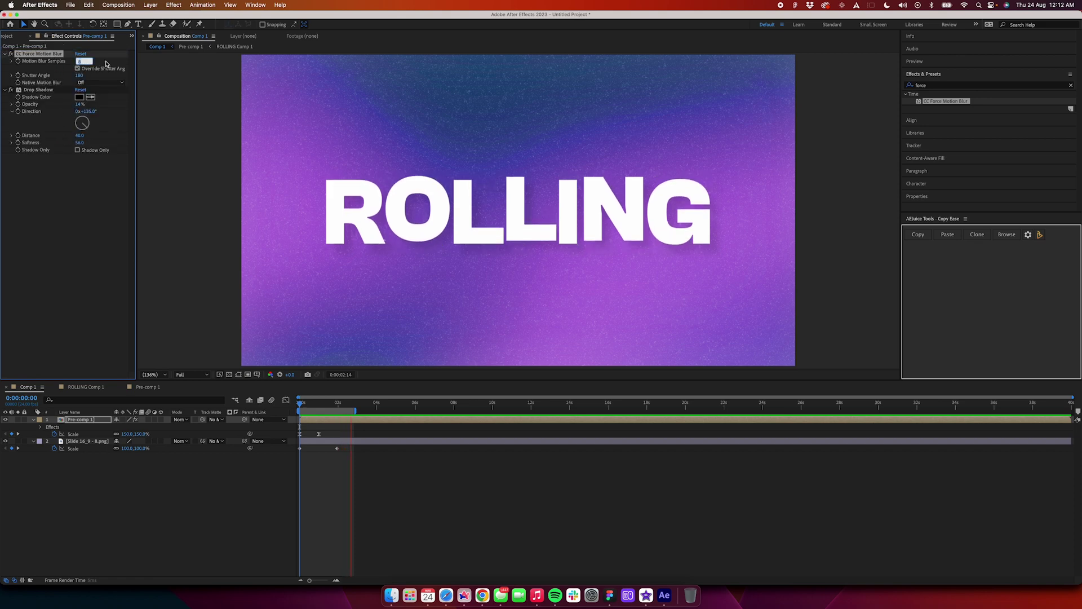
pyautogui.write('16')
pyautogui.press('Return')
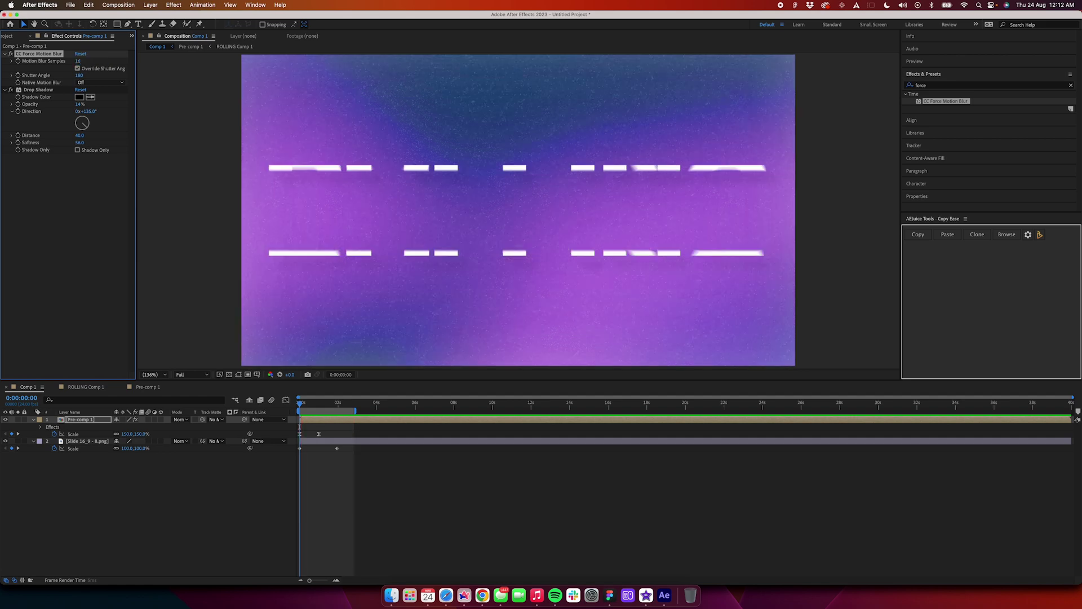
# Preview and scrub the motion-blurred ROLLING reveal
pyautogui.press('space')
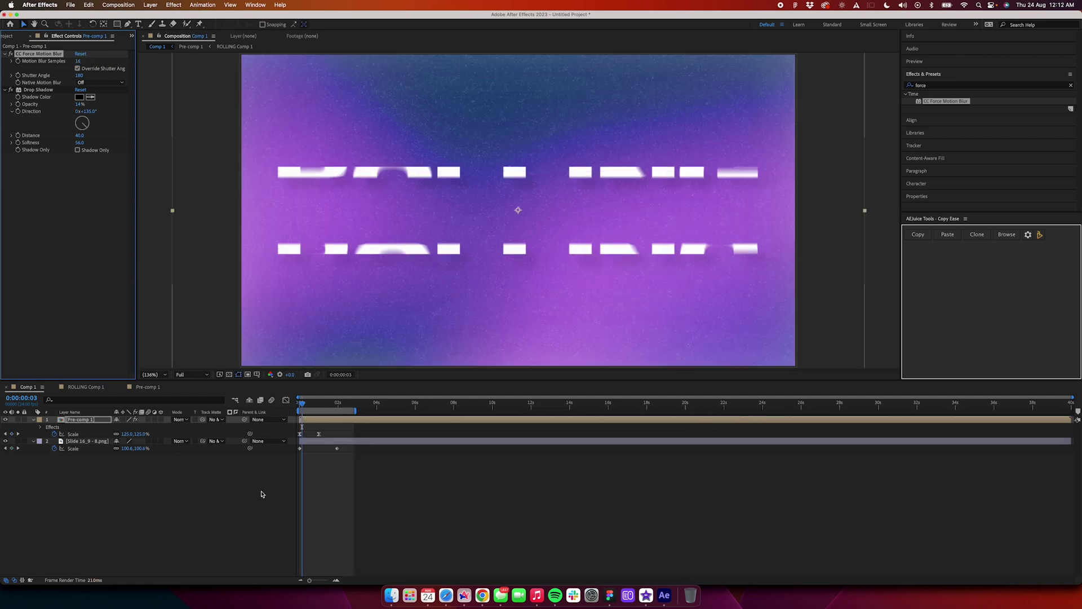
pyautogui.moveTo(303, 404); pyautogui.dragTo(318, 406)
pyautogui.press('space')
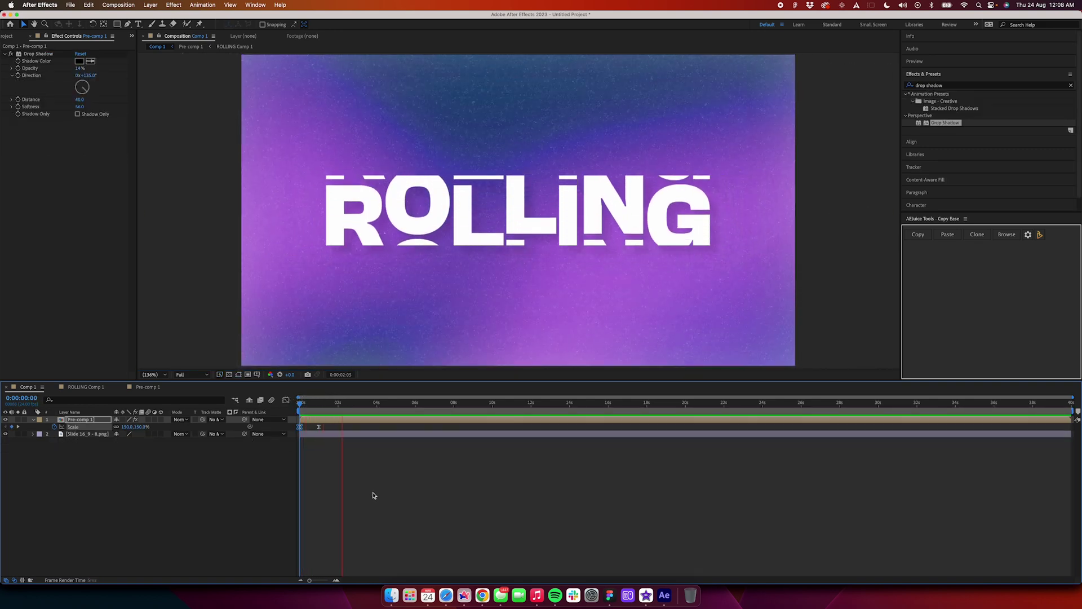
# Keyframe the background layer's Scale from 100% at 0s to 110% near 0:00:01:23
pyautogui.click(374, 485)
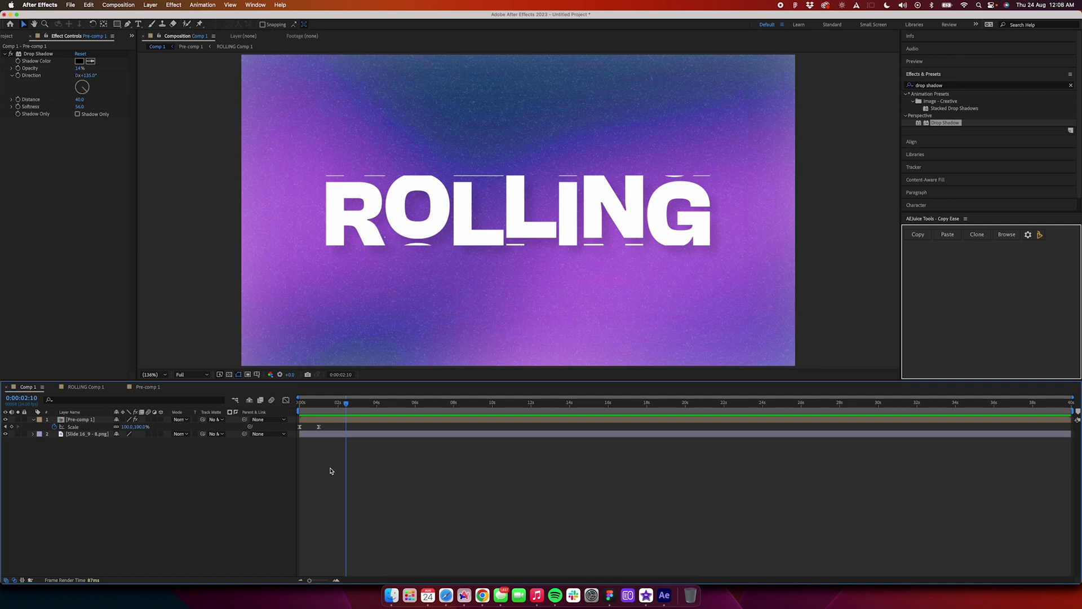
pyautogui.click(315, 433)
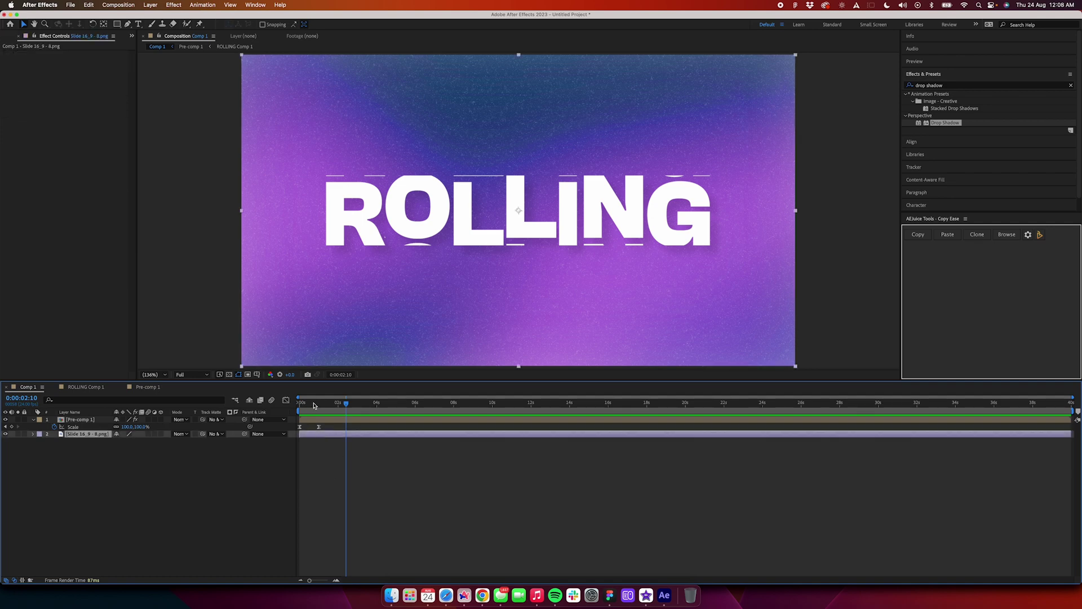
pyautogui.moveTo(314, 406); pyautogui.dragTo(291, 426)
pyautogui.press('s')
pyautogui.click(55, 441)
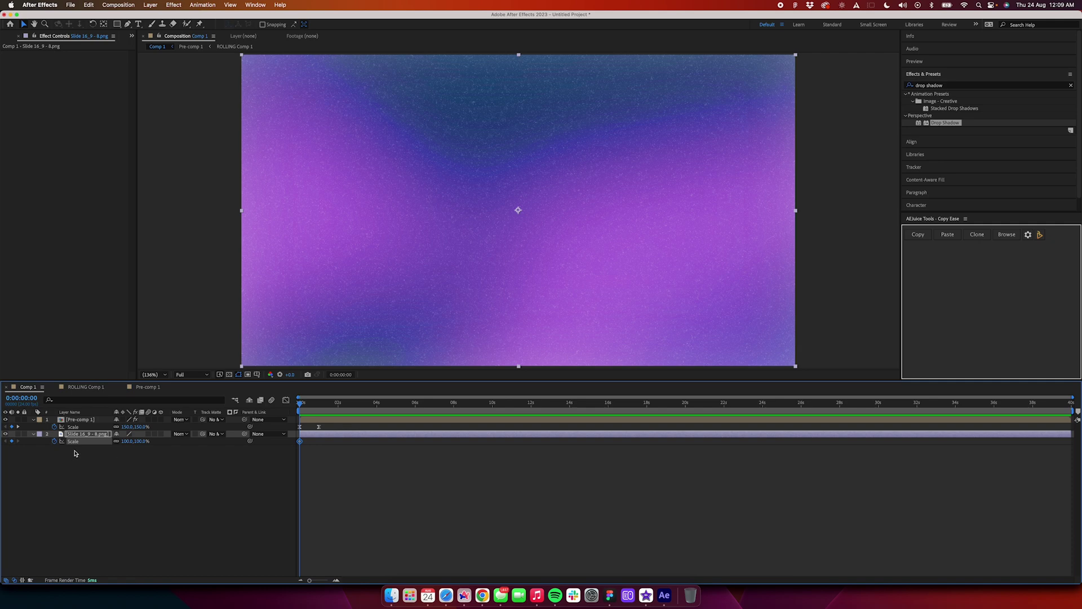
pyautogui.click(339, 409)
pyautogui.click(130, 441)
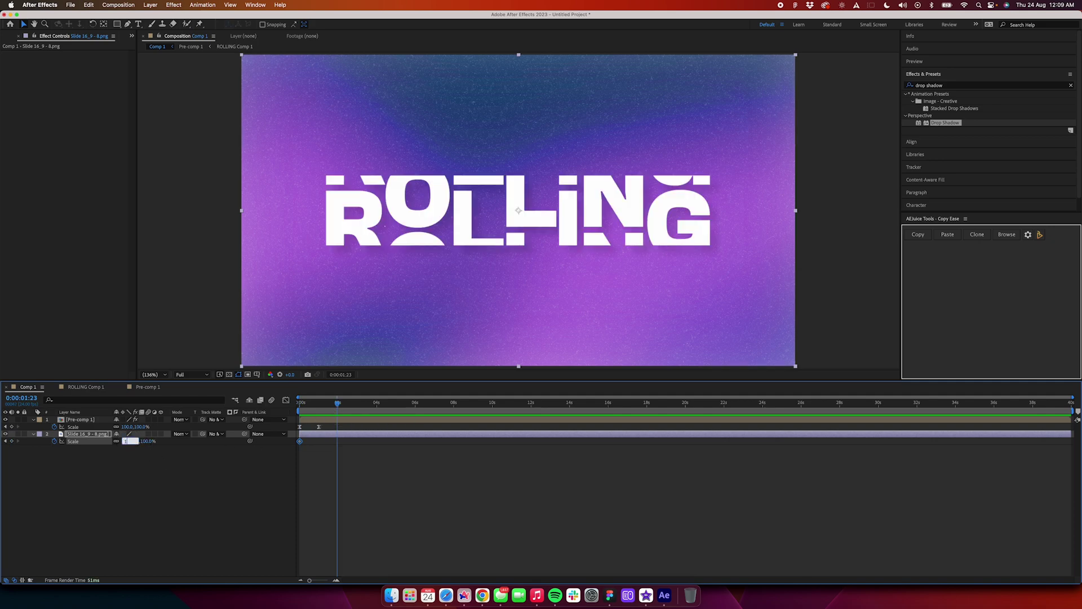
pyautogui.write('110')
pyautogui.press('Return')
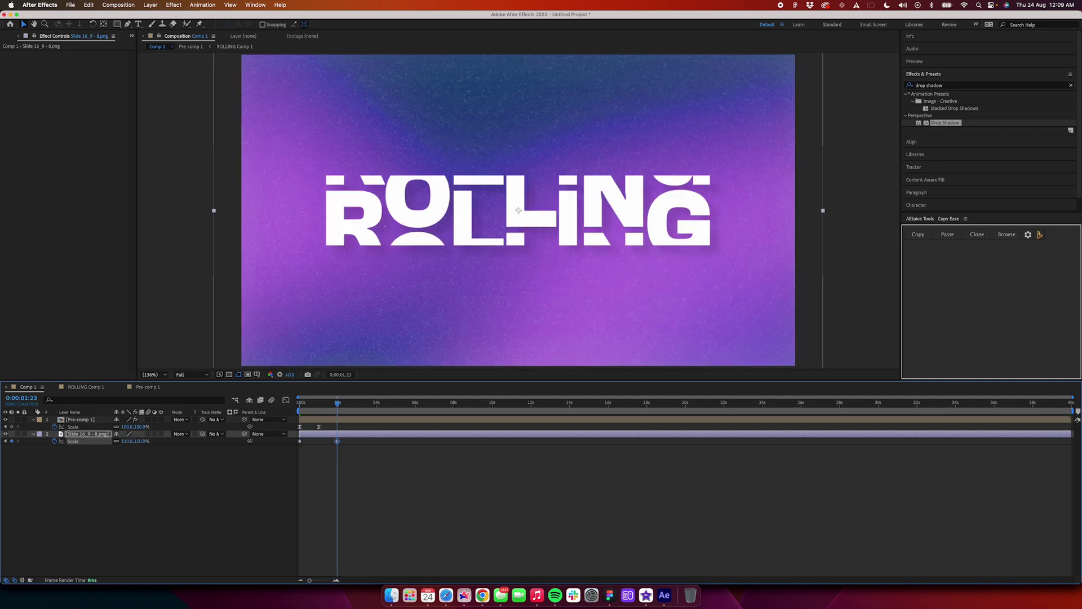
# Preview the slowly scaling background from the start
pyautogui.click(368, 507)
pyautogui.press('Home')
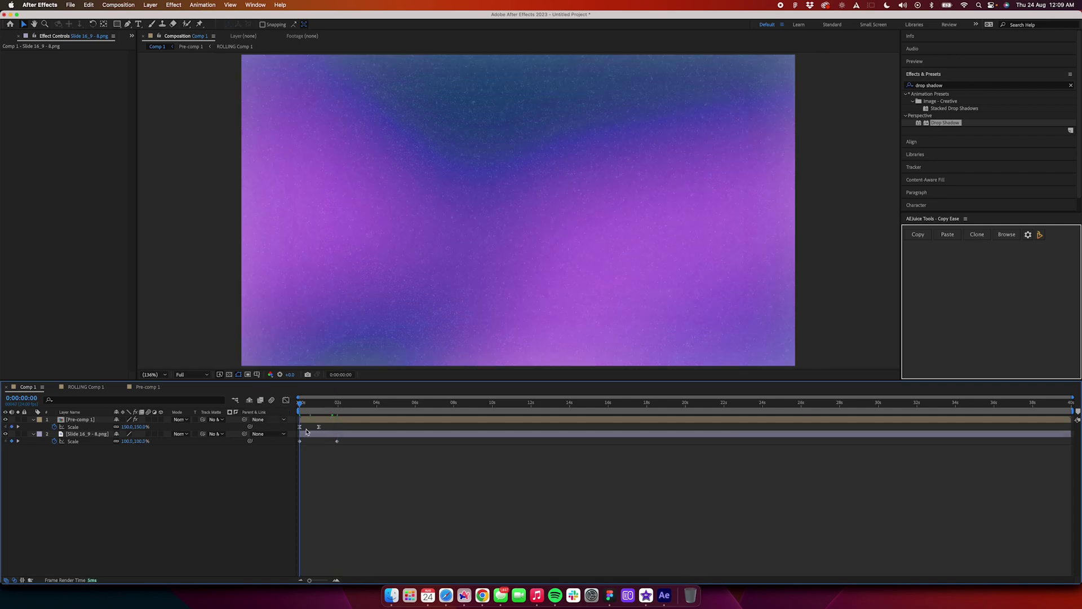
pyautogui.press('space')
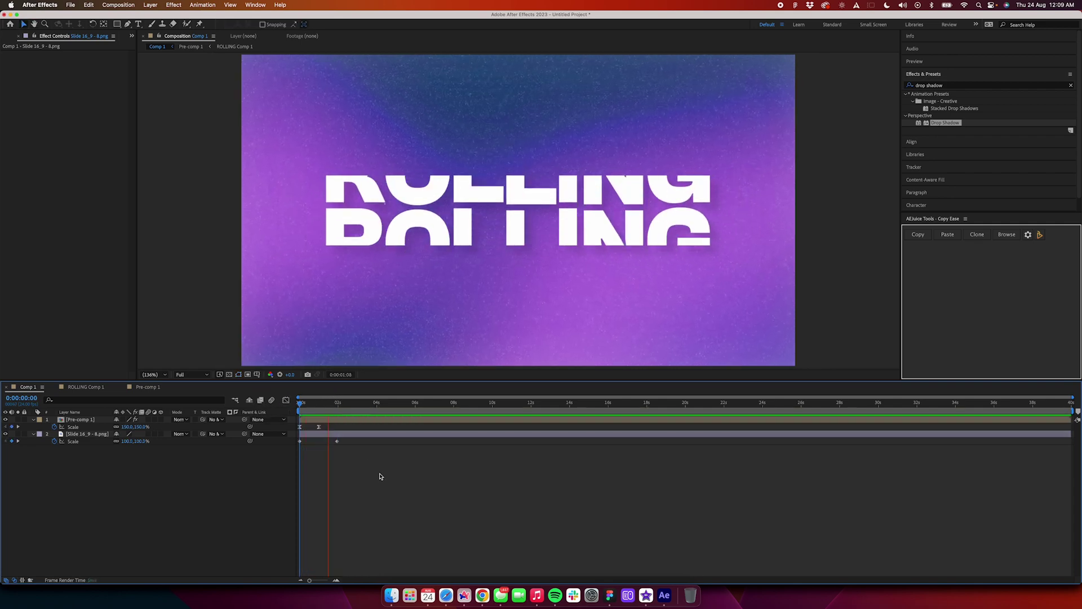